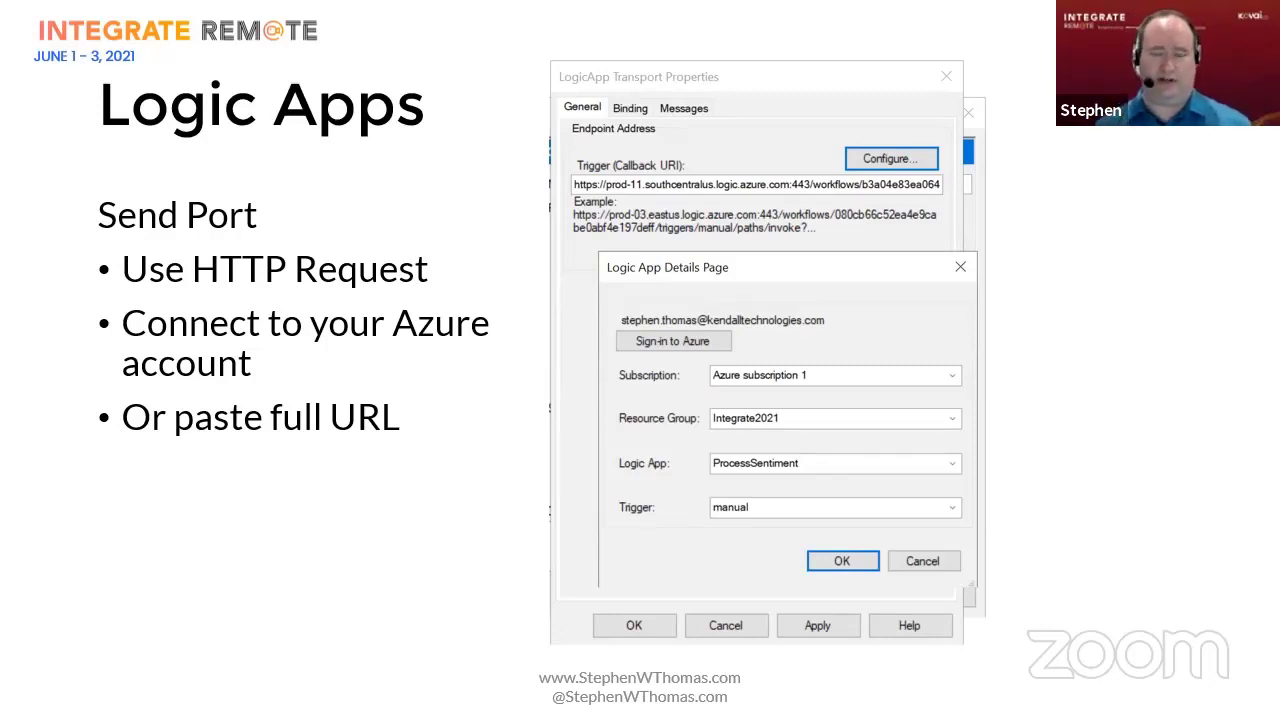
{"action": "key", "text": "Right"}
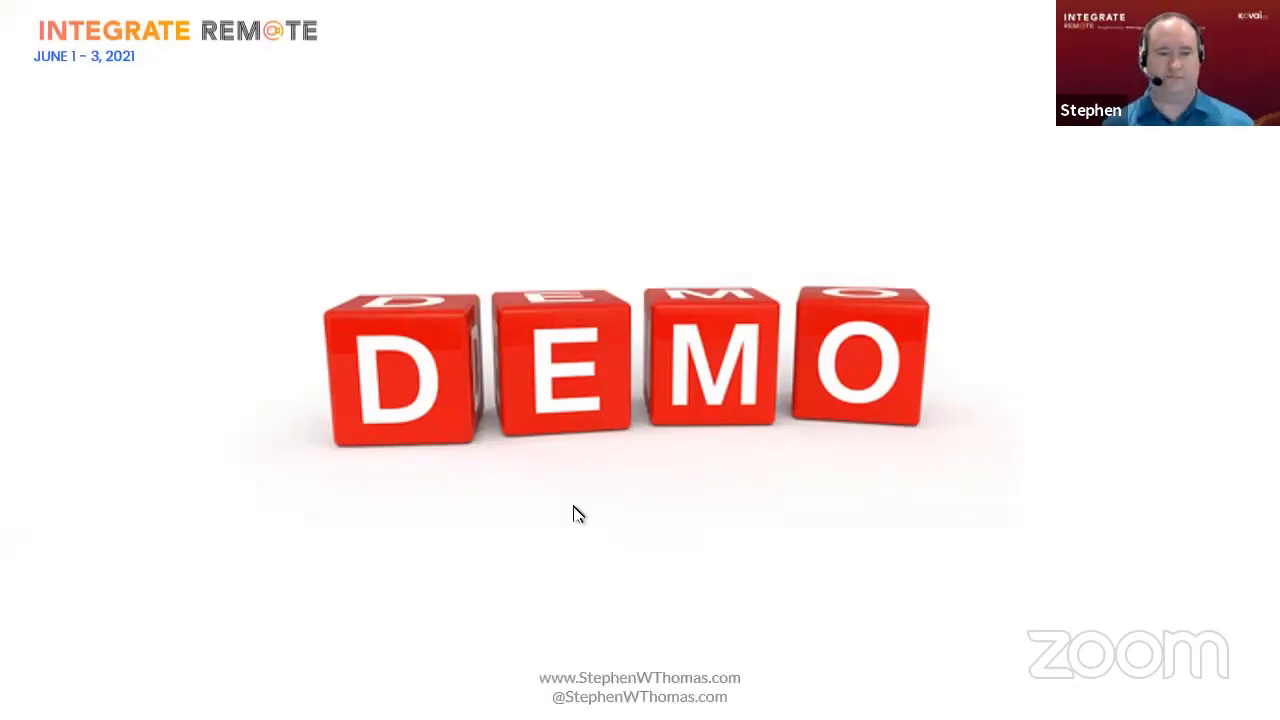
- Switch to the BizTalk Server Administration Console and review the NewOrder_SB receive location's SB-Messaging transport settings and the Integrate2021 send ports
{"action": "key", "text": "alt+Tab"}
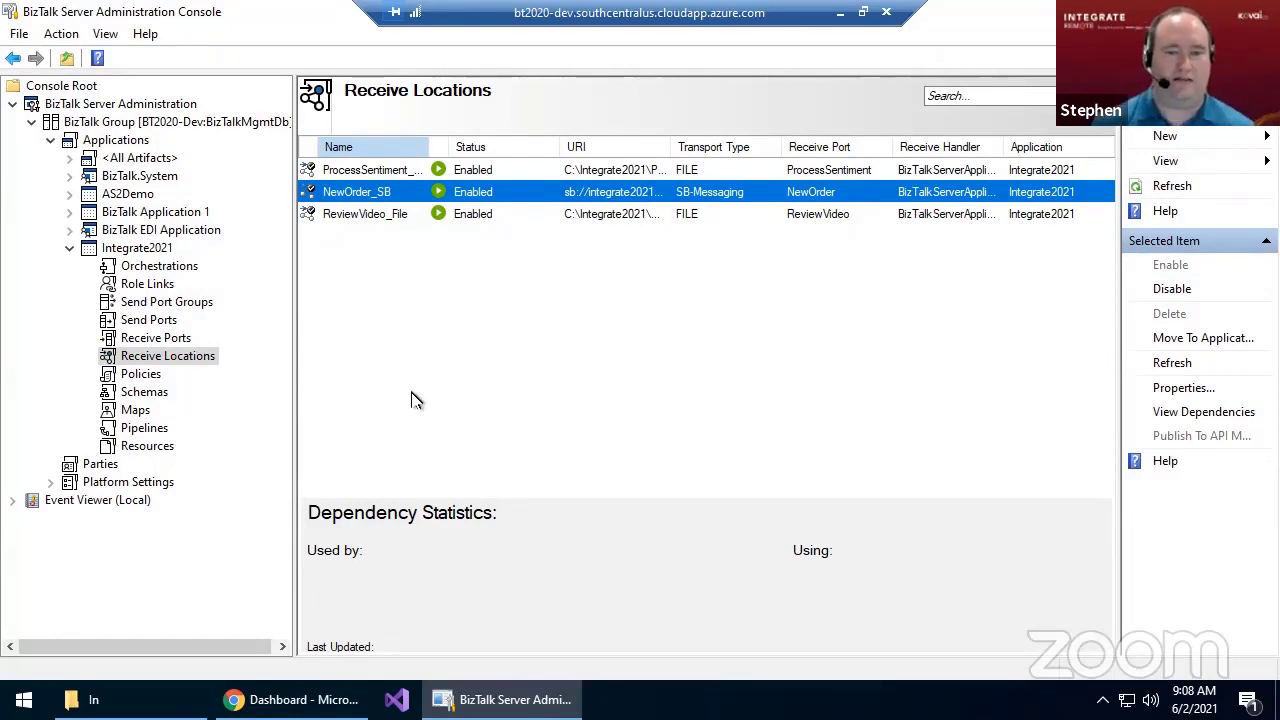
{"action": "double_click", "coordinate": [390, 198]}
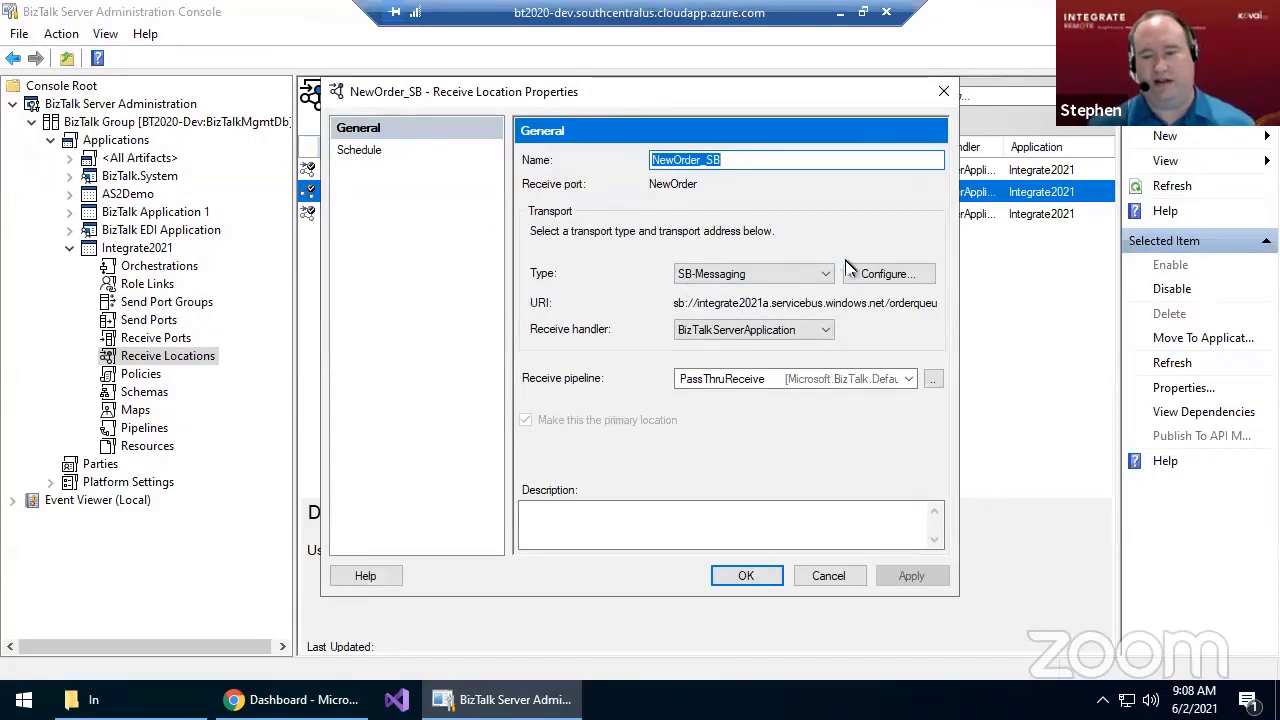
{"action": "left_click", "coordinate": [855, 278]}
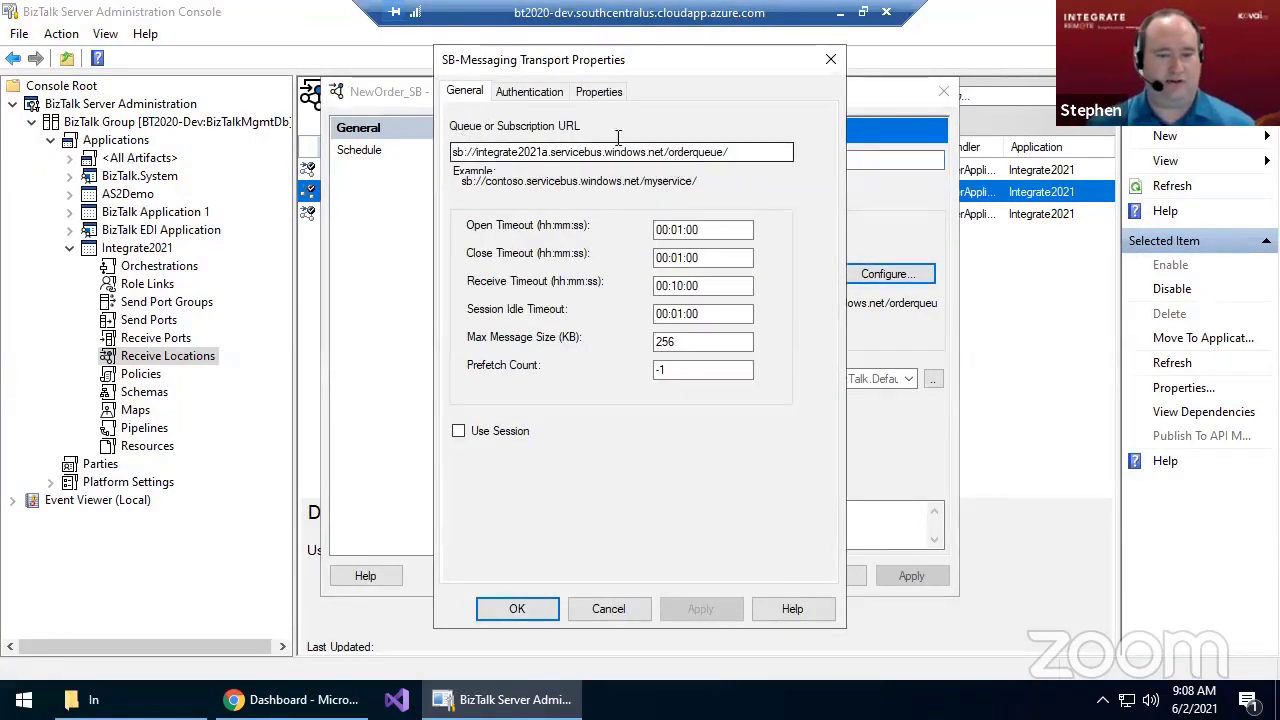
{"action": "left_click", "coordinate": [520, 92]}
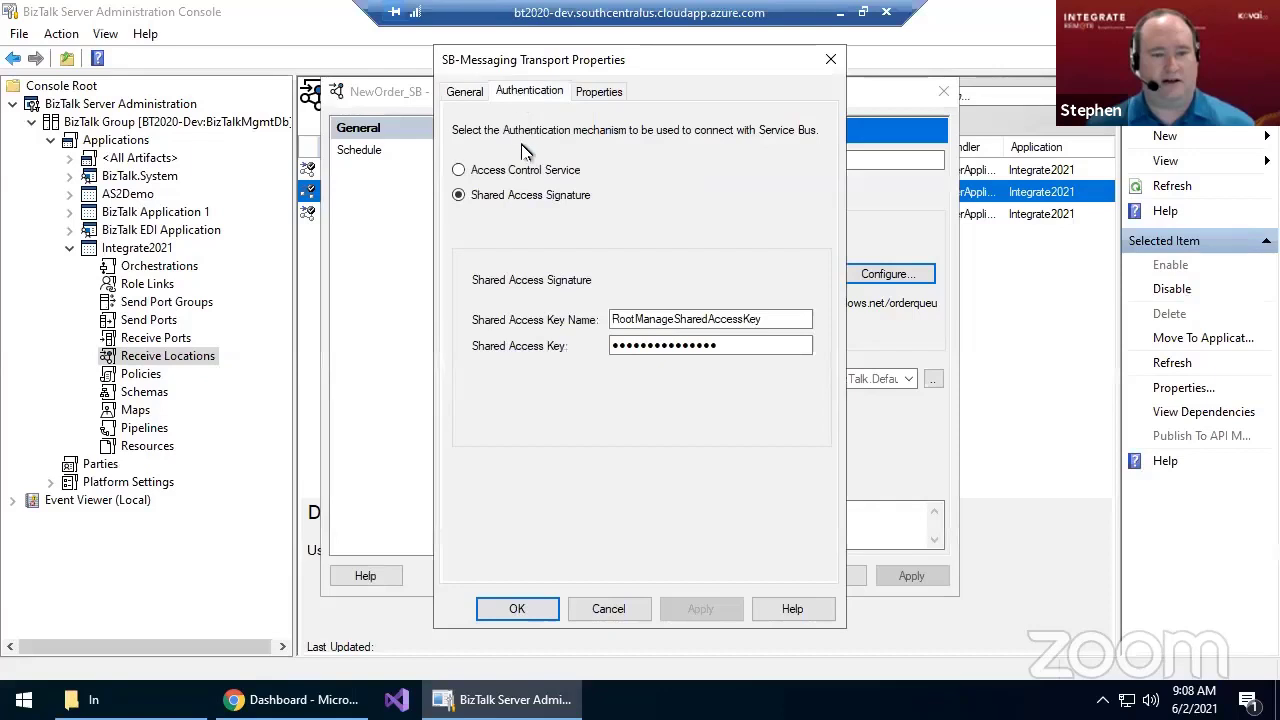
{"action": "left_click", "coordinate": [588, 93]}
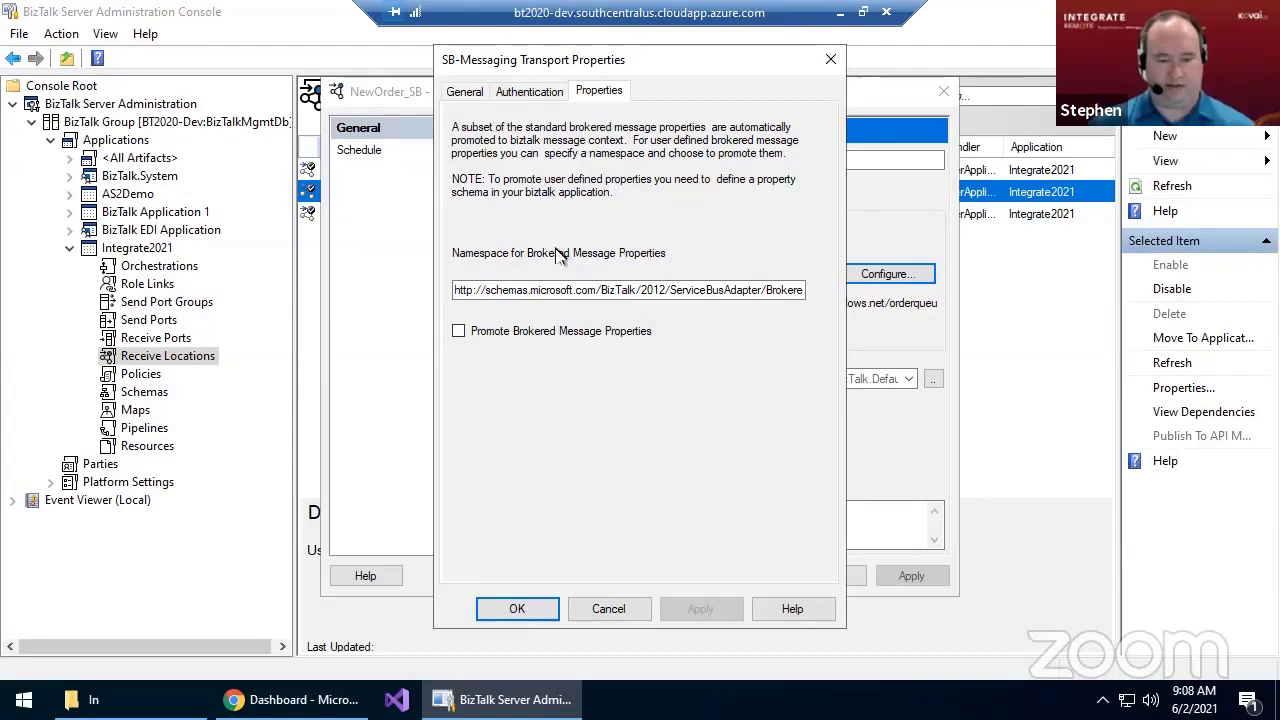
{"action": "left_click", "coordinate": [612, 609]}
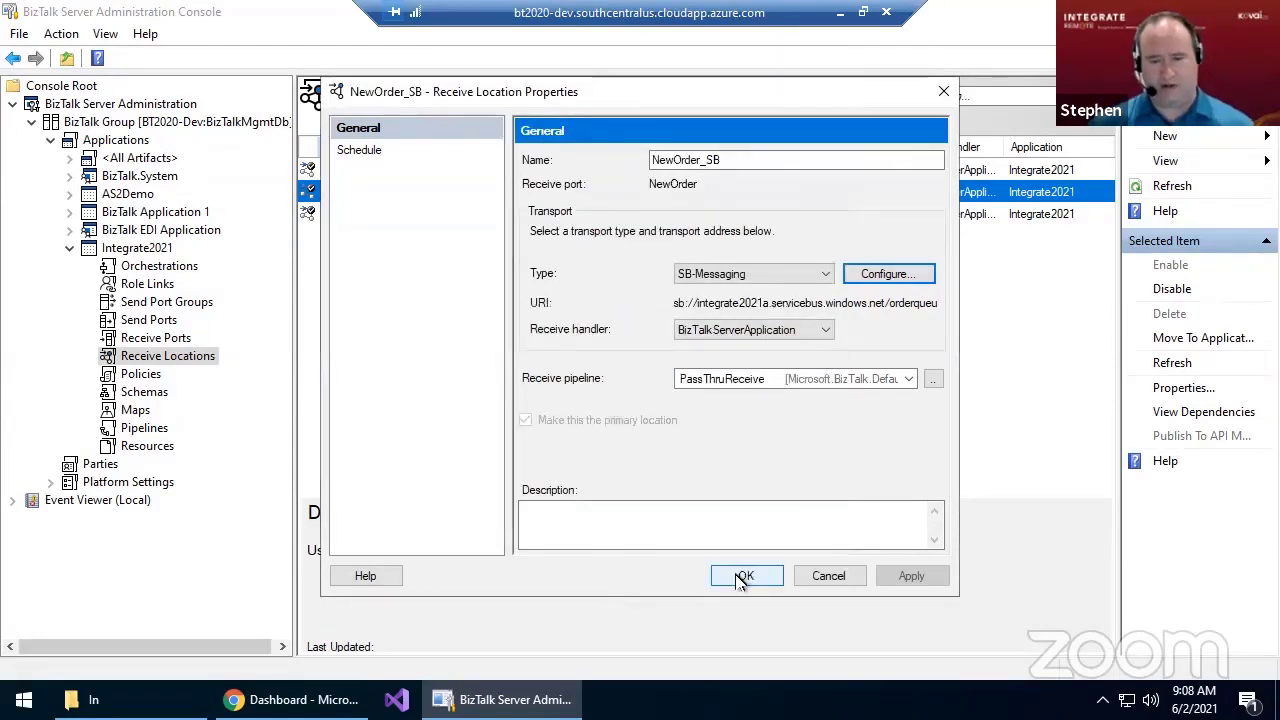
{"action": "left_click", "coordinate": [740, 577]}
{"action": "left_click", "coordinate": [165, 321]}
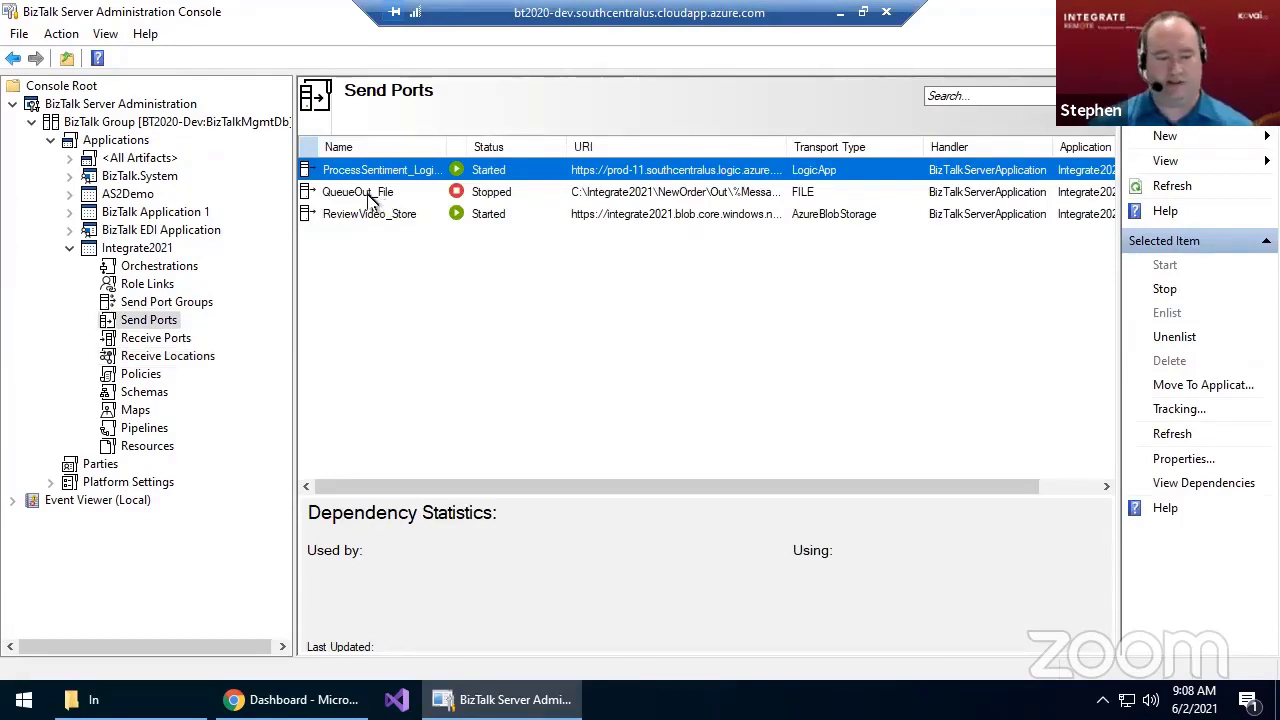
- Switch to the Azure portal and open Service Bus Explorer for the orderqueue Service Bus queue
{"action": "left_click", "coordinate": [270, 699]}
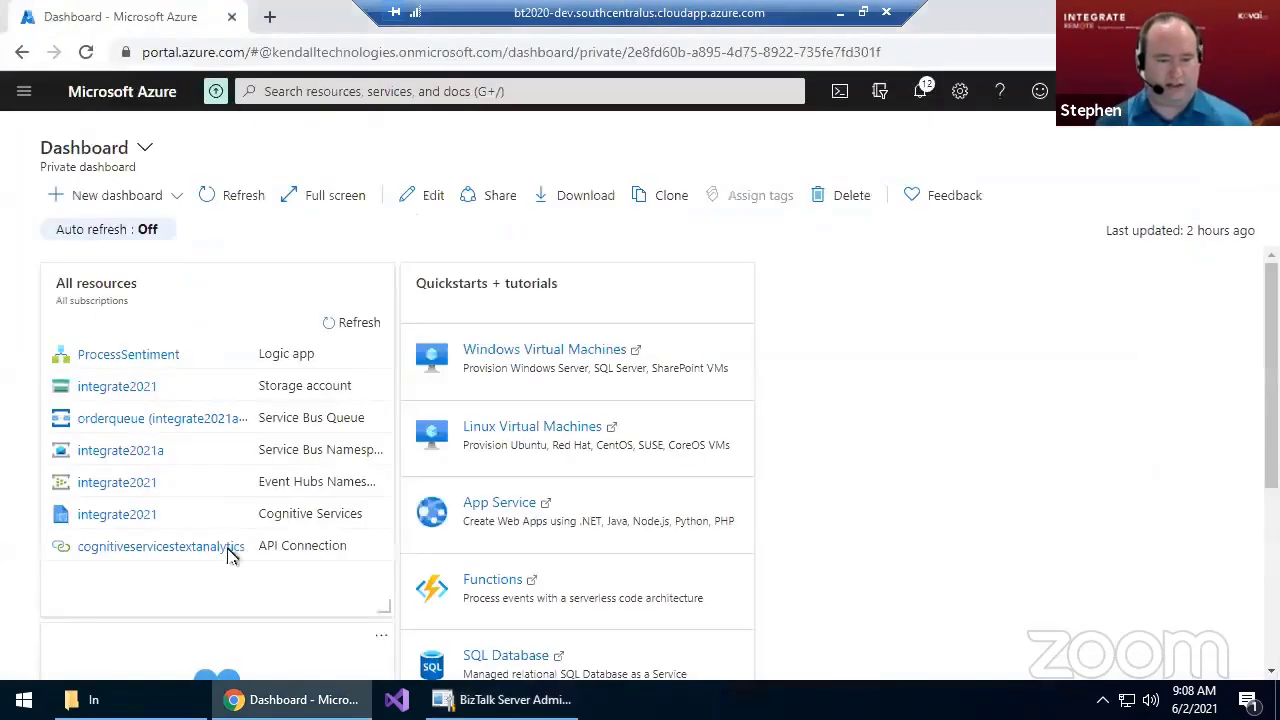
{"action": "scroll", "coordinate": [200, 560], "scroll_direction": "down", "scroll_amount": 5}
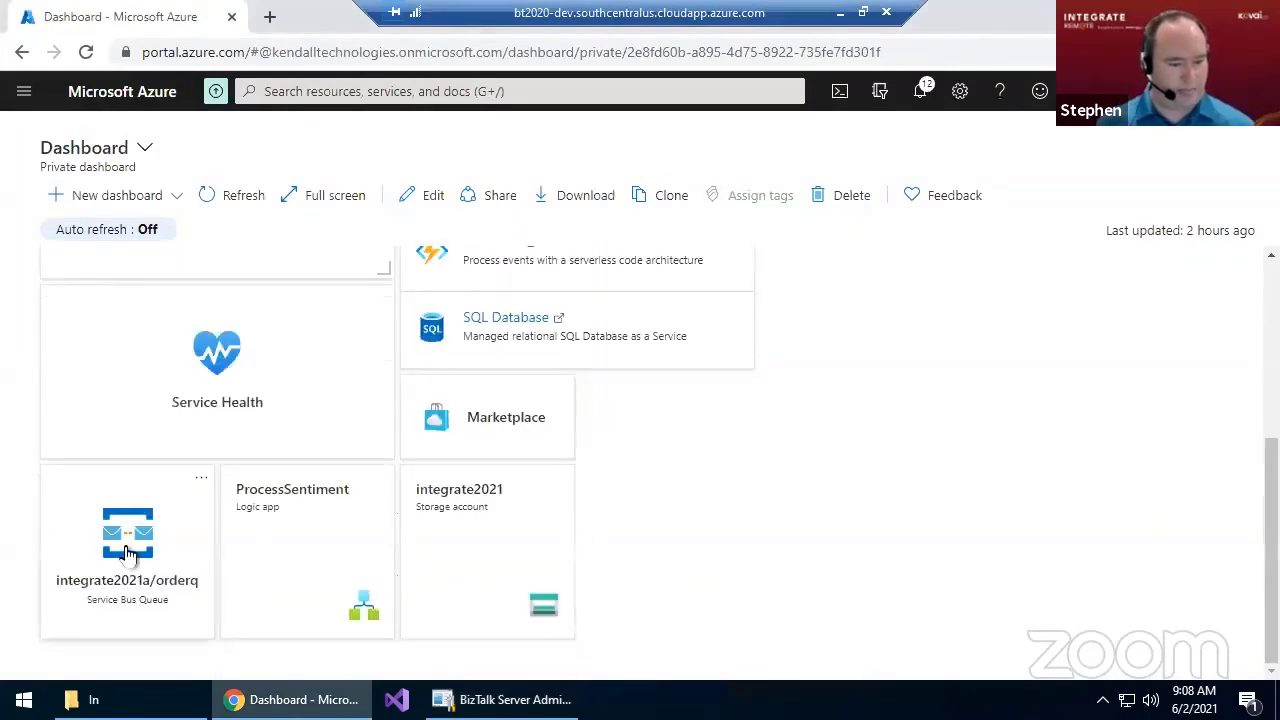
{"action": "left_click", "coordinate": [182, 575]}
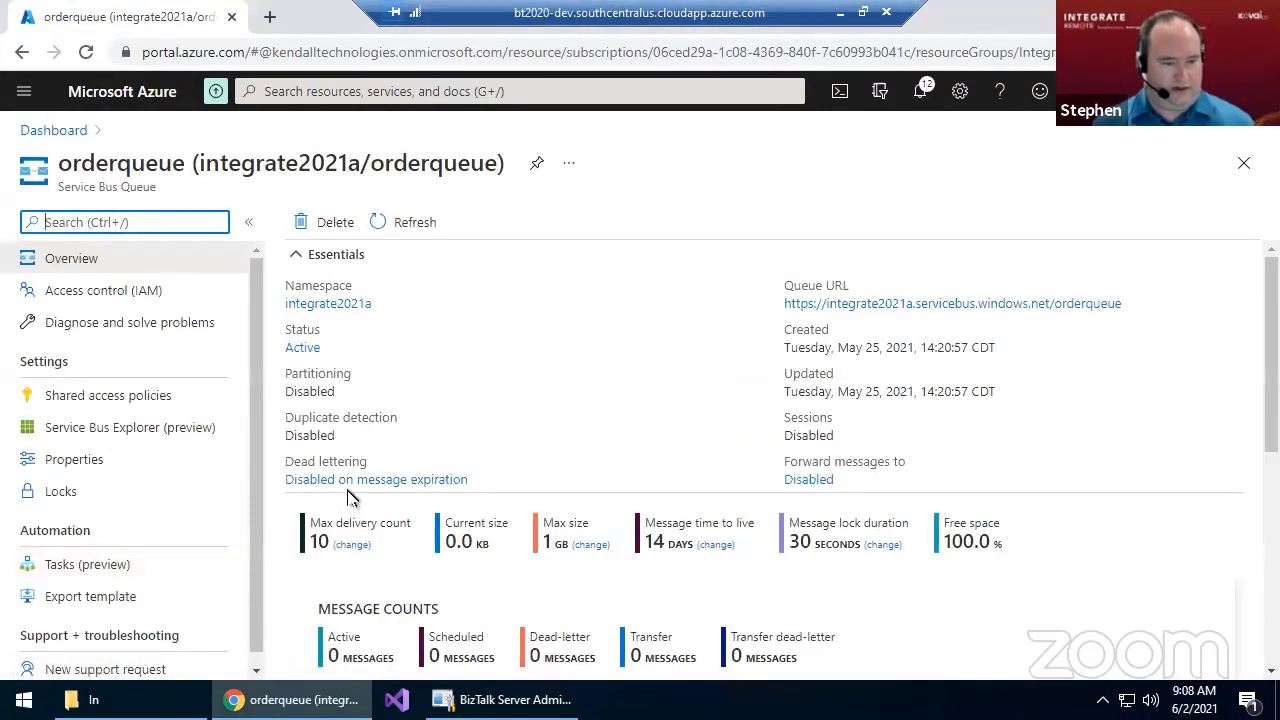
{"action": "left_click", "coordinate": [124, 432]}
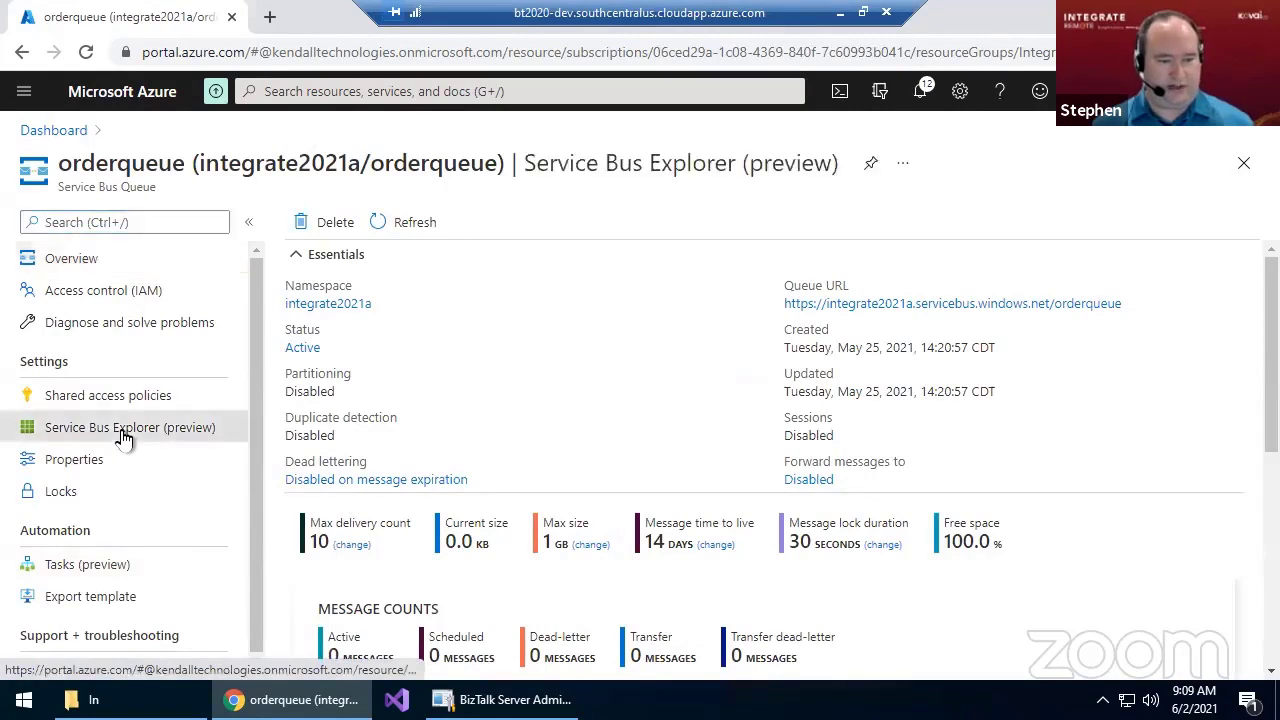
- Set the message content type to Text/Plain and enter "This is a test" as the message body
{"action": "left_click", "coordinate": [528, 389]}
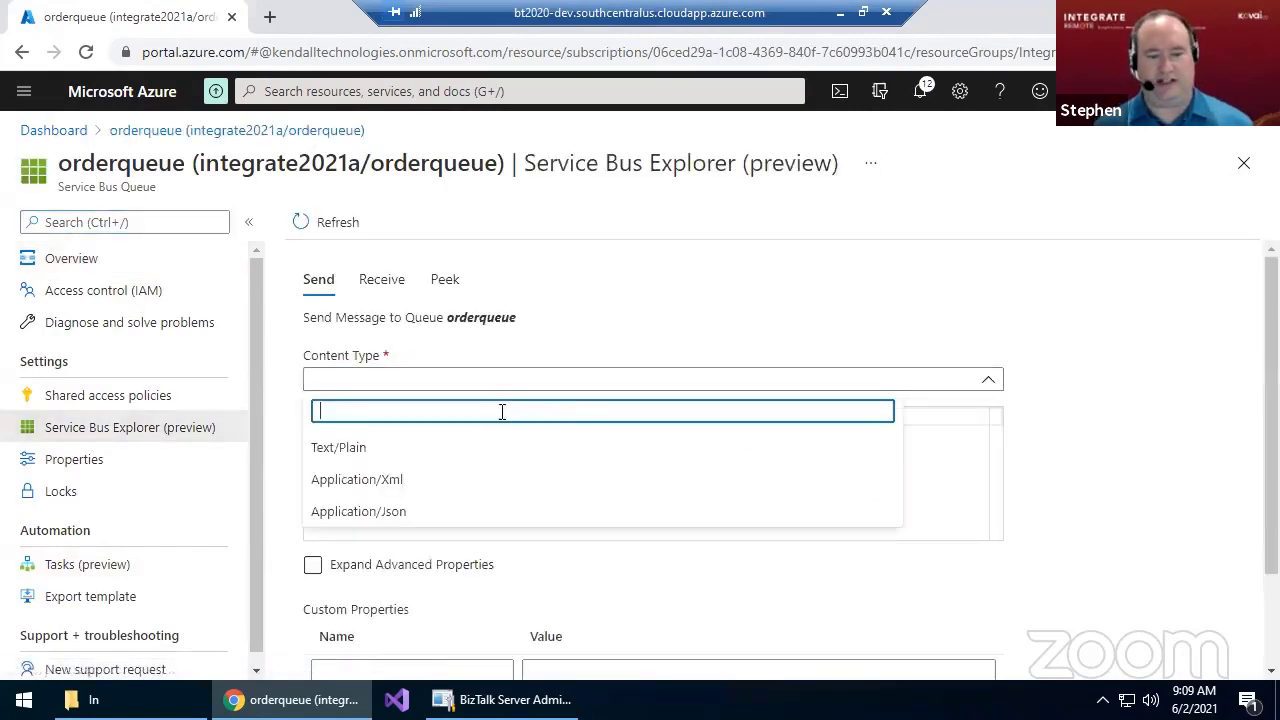
{"action": "left_click", "coordinate": [421, 450]}
{"action": "left_click", "coordinate": [416, 456]}
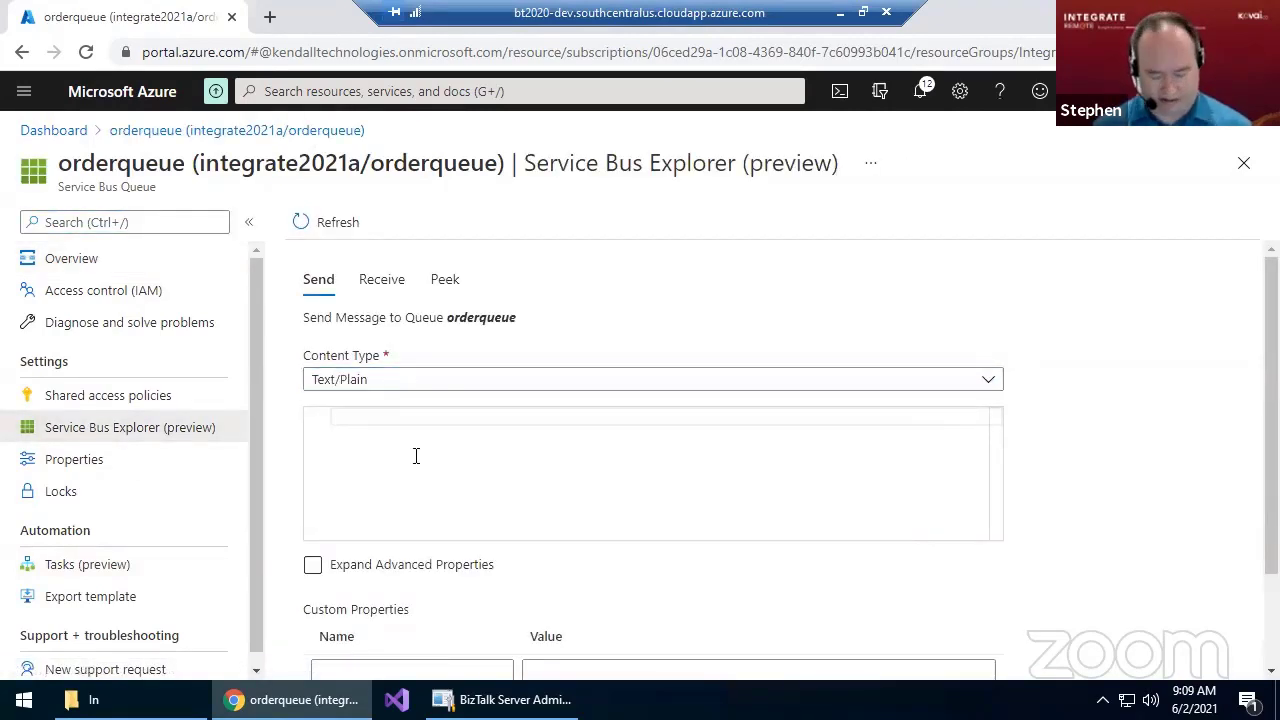
{"action": "type", "text": "This is a test"}
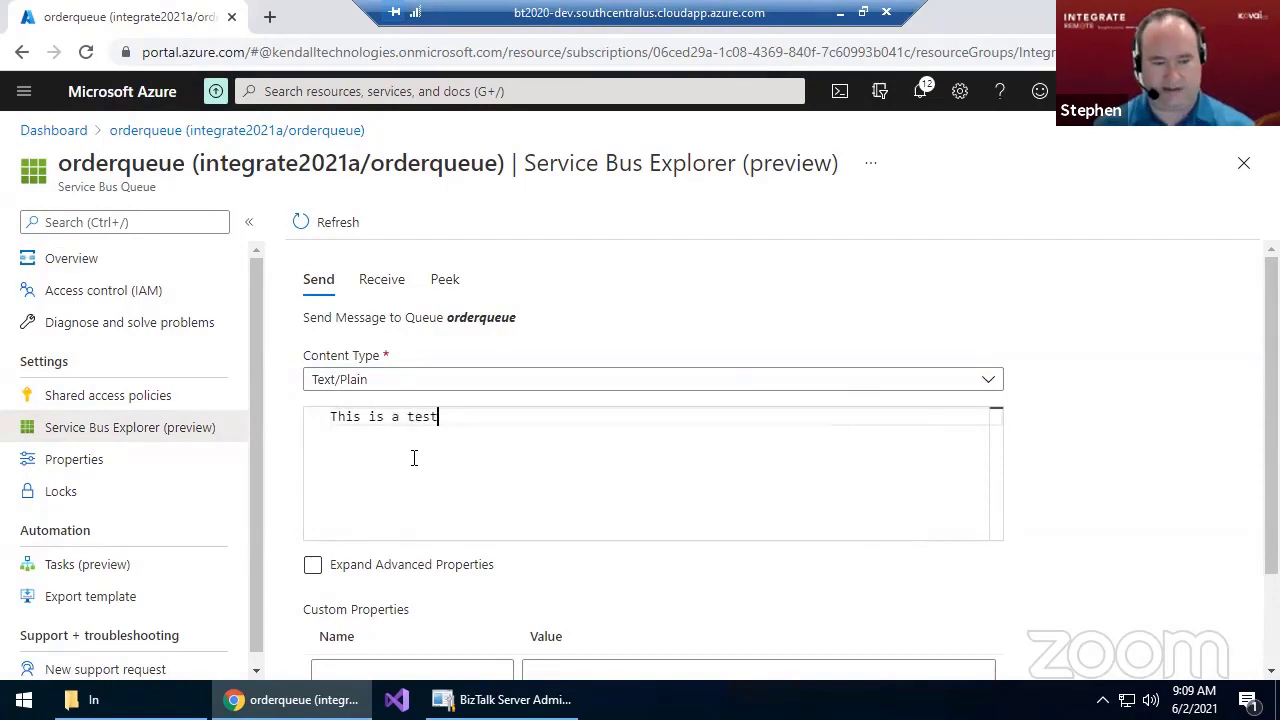
- Add a custom property OrderValue with the value 5000 and send the message to the queue
{"action": "scroll", "coordinate": [434, 460], "scroll_direction": "down", "scroll_amount": 2}
{"action": "left_click", "coordinate": [420, 553]}
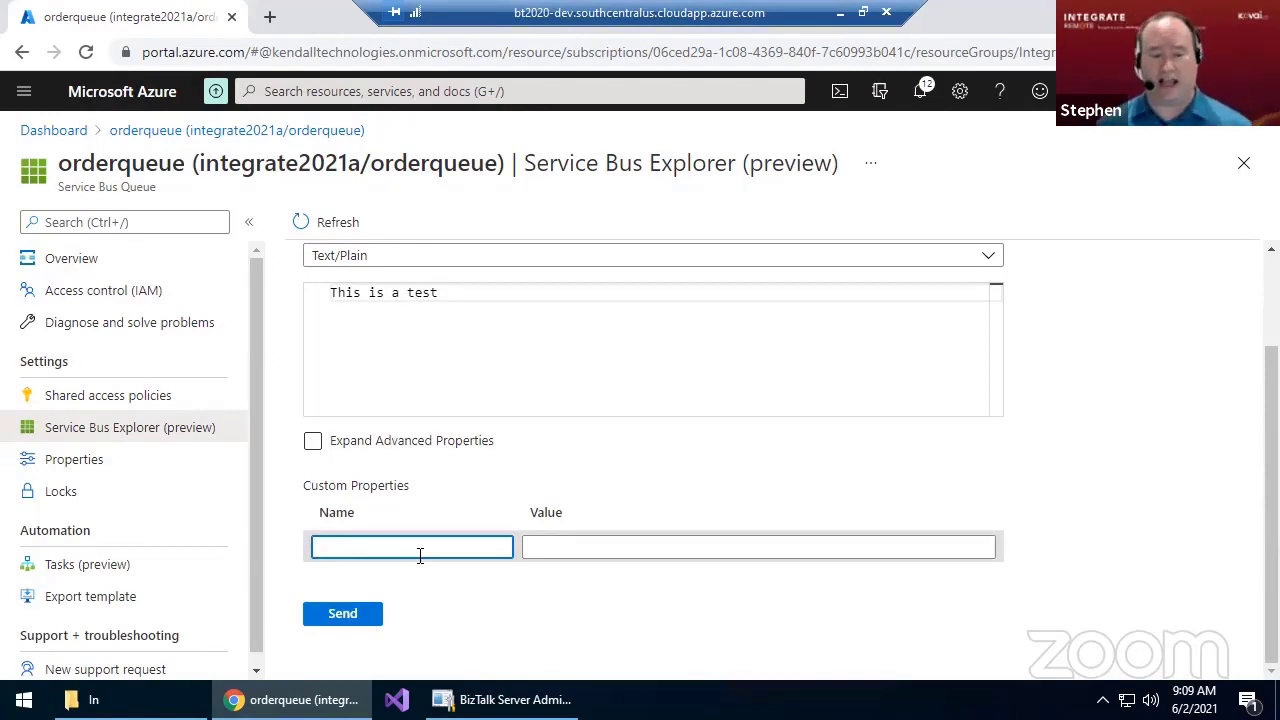
{"action": "type", "text": "OrderV"}
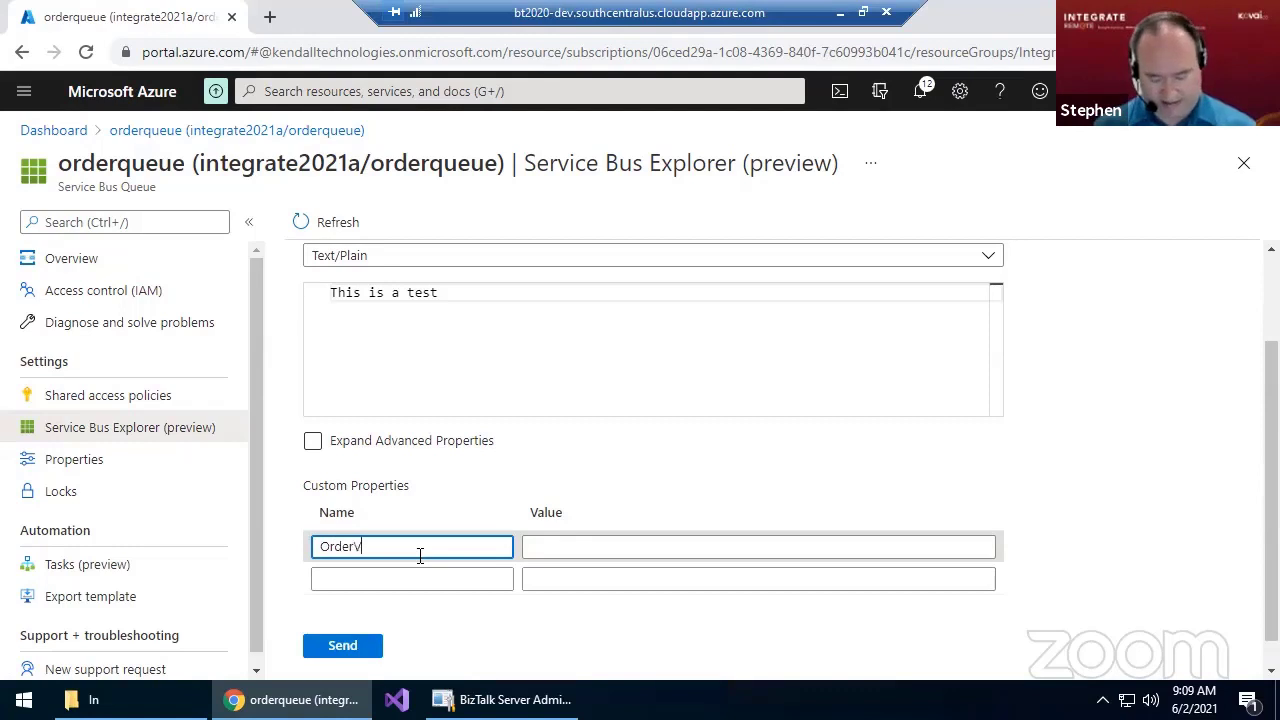
{"action": "type", "text": "alue"}
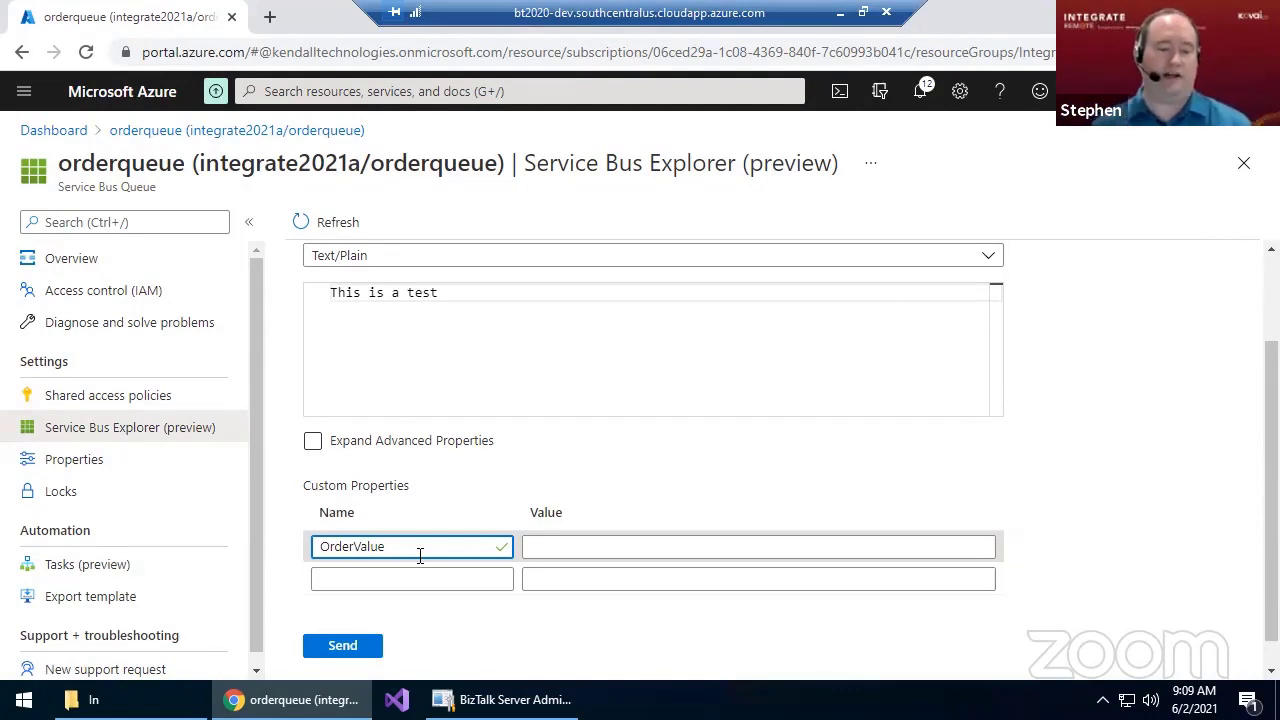
{"action": "key", "text": "Tab"}
{"action": "type", "text": "5000"}
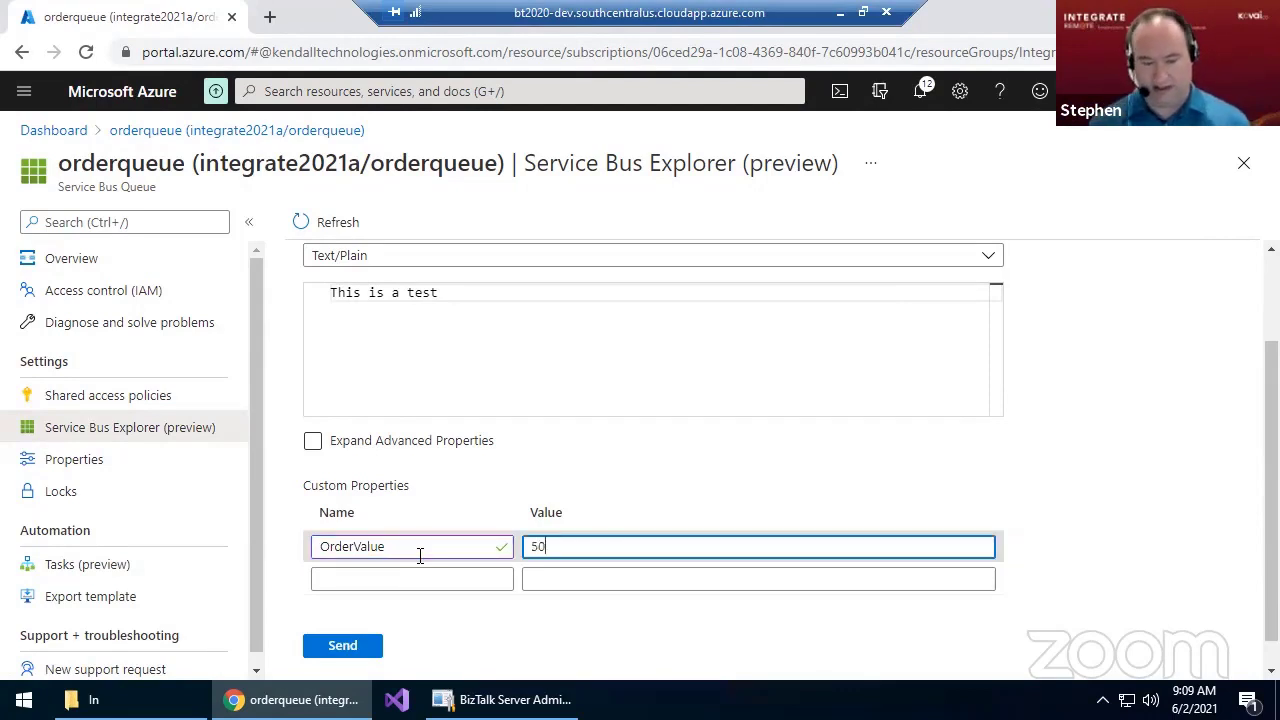
{"action": "left_click", "coordinate": [340, 652]}
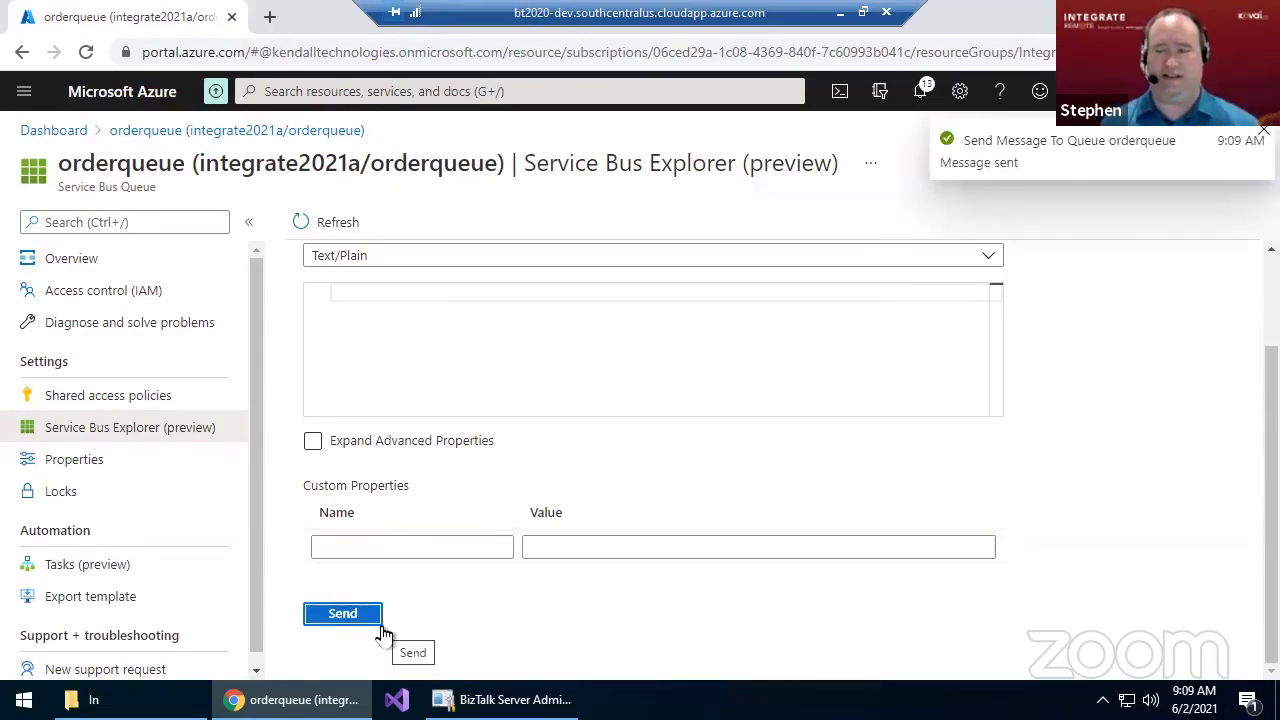
- Switch to the BizTalk Server Administration Console and rerun the BizTalk Group's suspended service instances query
{"action": "left_click", "coordinate": [503, 699]}
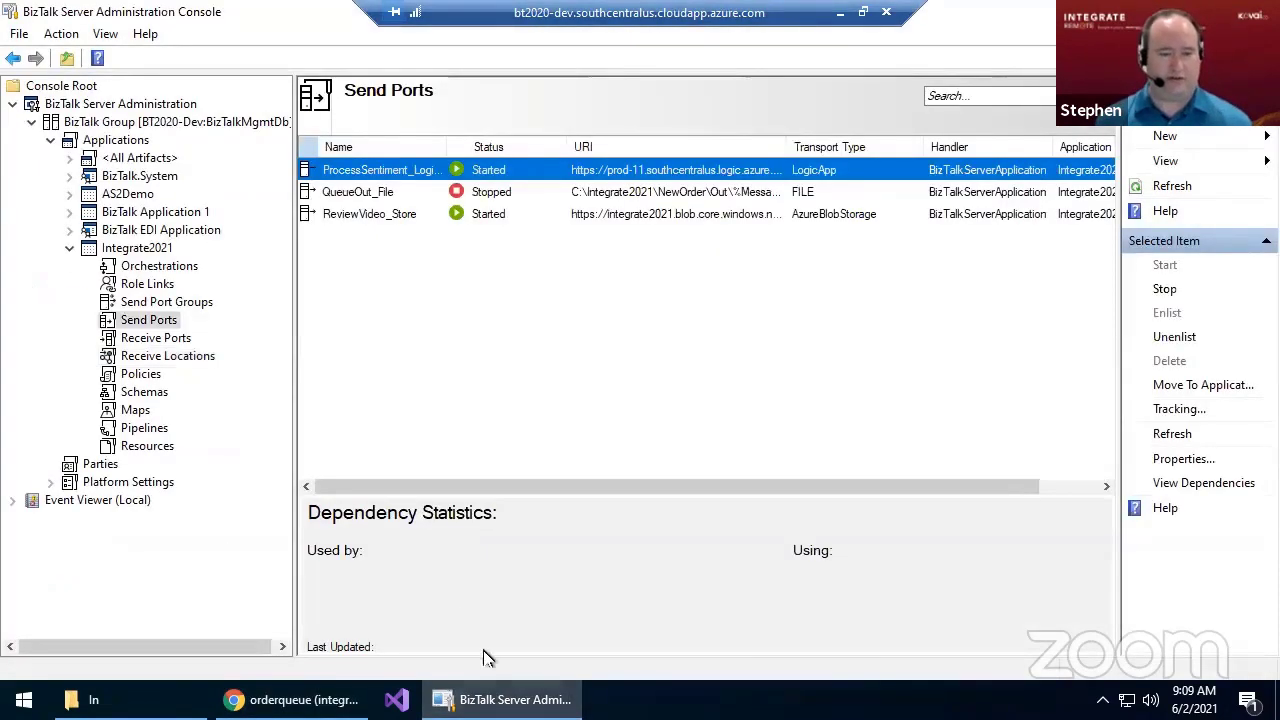
{"action": "left_click", "coordinate": [181, 124]}
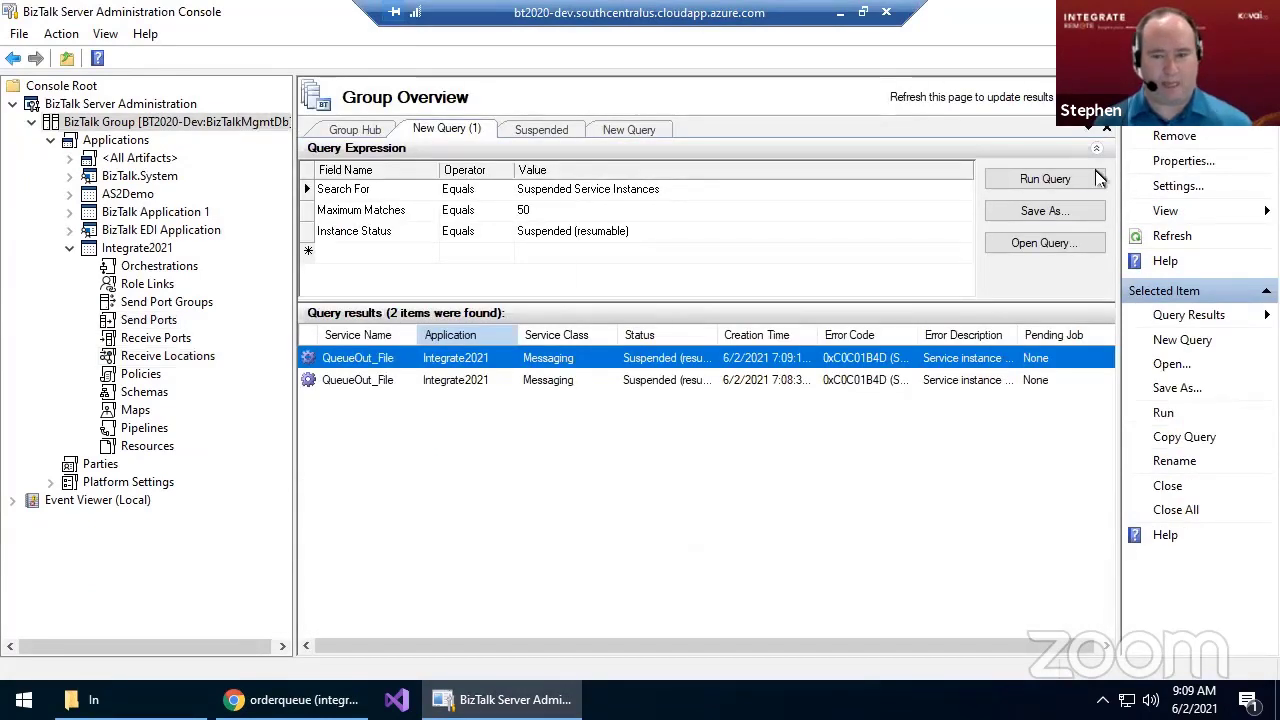
{"action": "left_click", "coordinate": [1030, 184]}
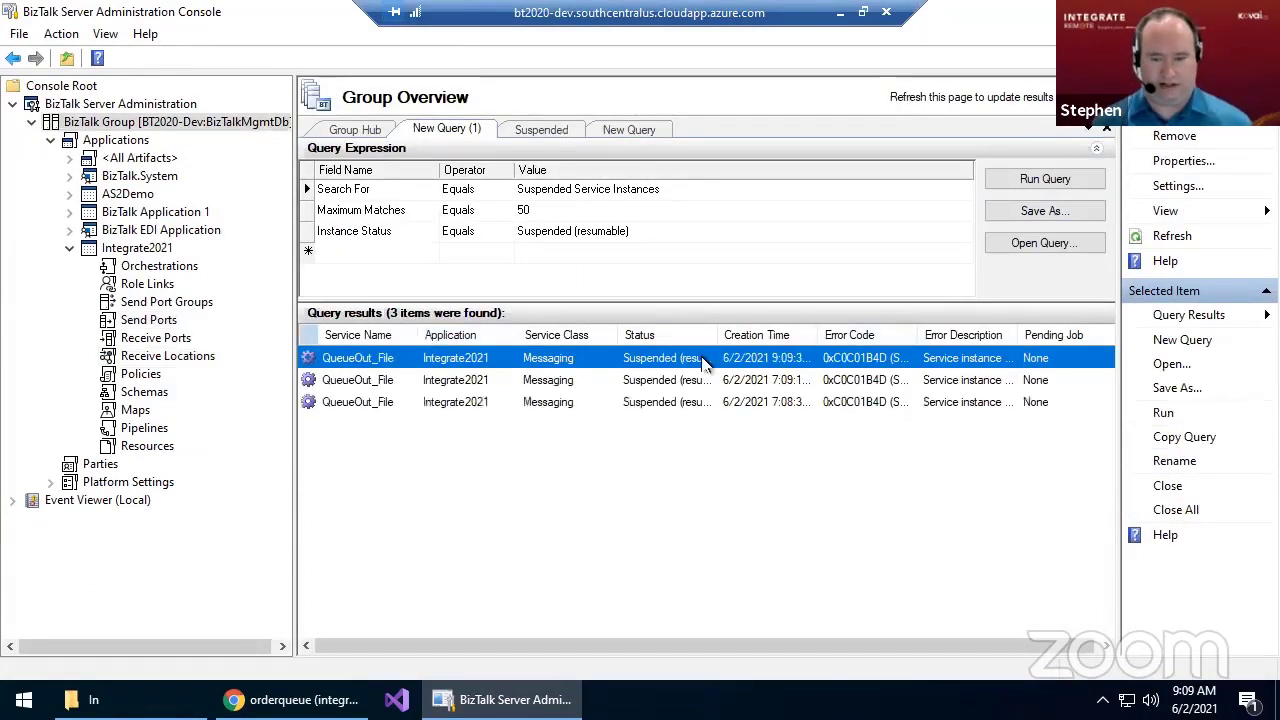
- Examine the OrderValue property in the message context of the newest suspended QueueOut_File instance, and close its details
{"action": "double_click", "coordinate": [753, 362]}
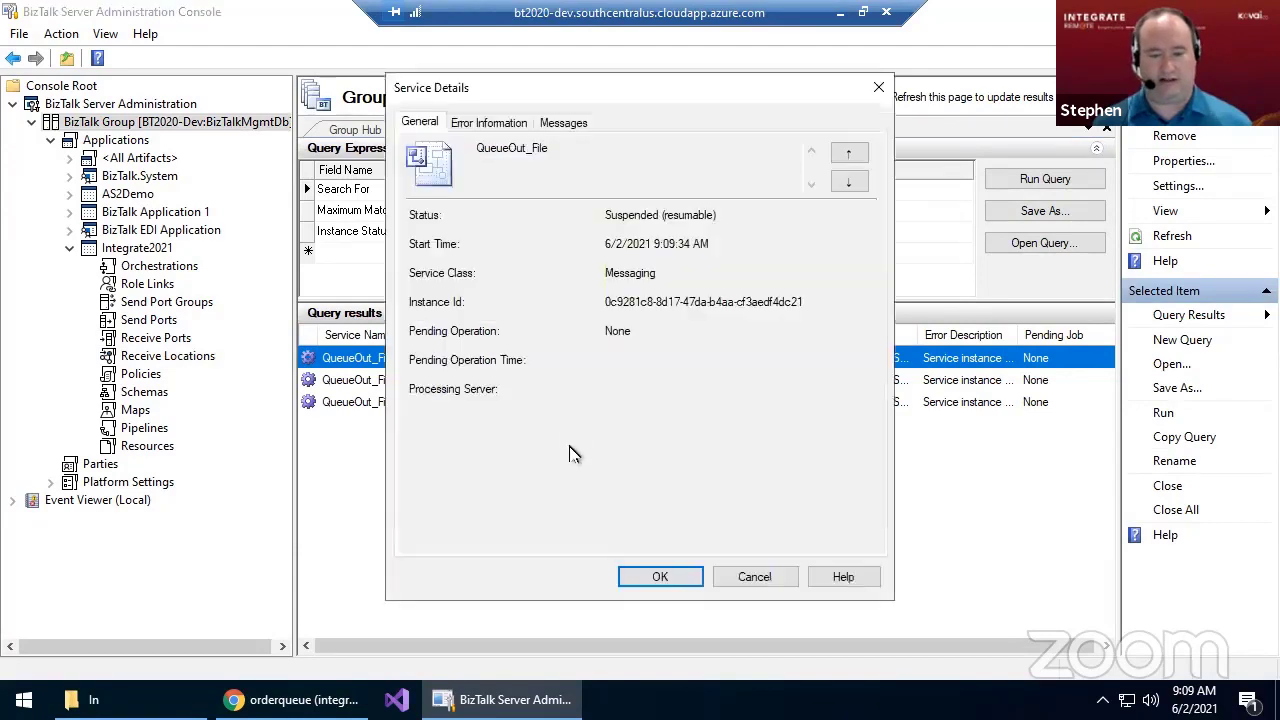
{"action": "left_click", "coordinate": [558, 124]}
{"action": "double_click", "coordinate": [485, 268]}
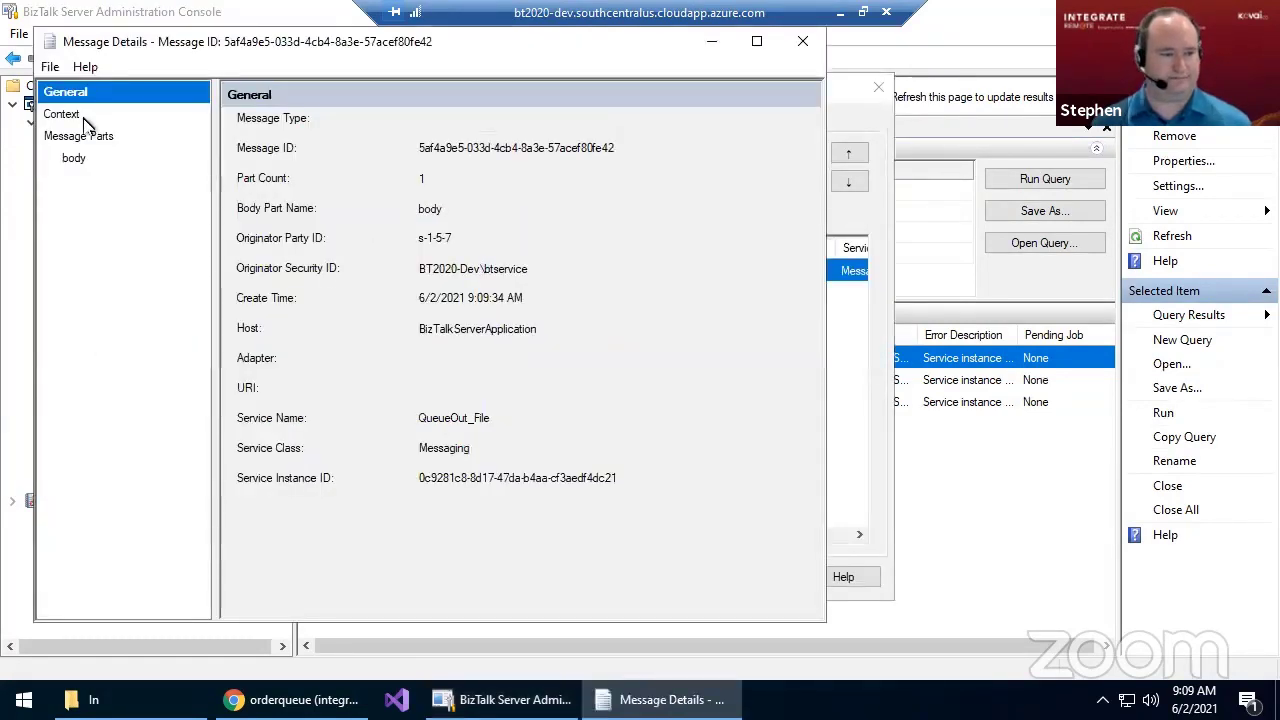
{"action": "left_click", "coordinate": [70, 115]}
{"action": "left_click", "coordinate": [333, 123]}
{"action": "scroll", "coordinate": [290, 395], "scroll_direction": "down", "scroll_amount": 2}
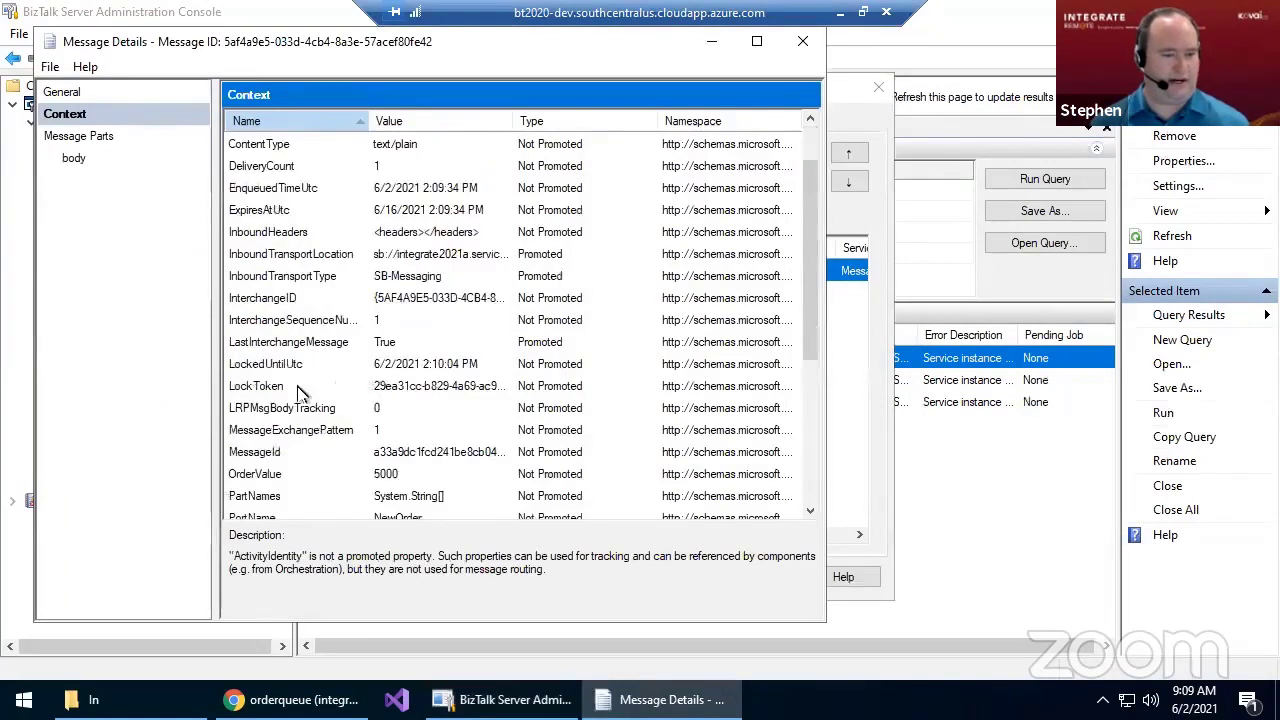
{"action": "left_click", "coordinate": [250, 410]}
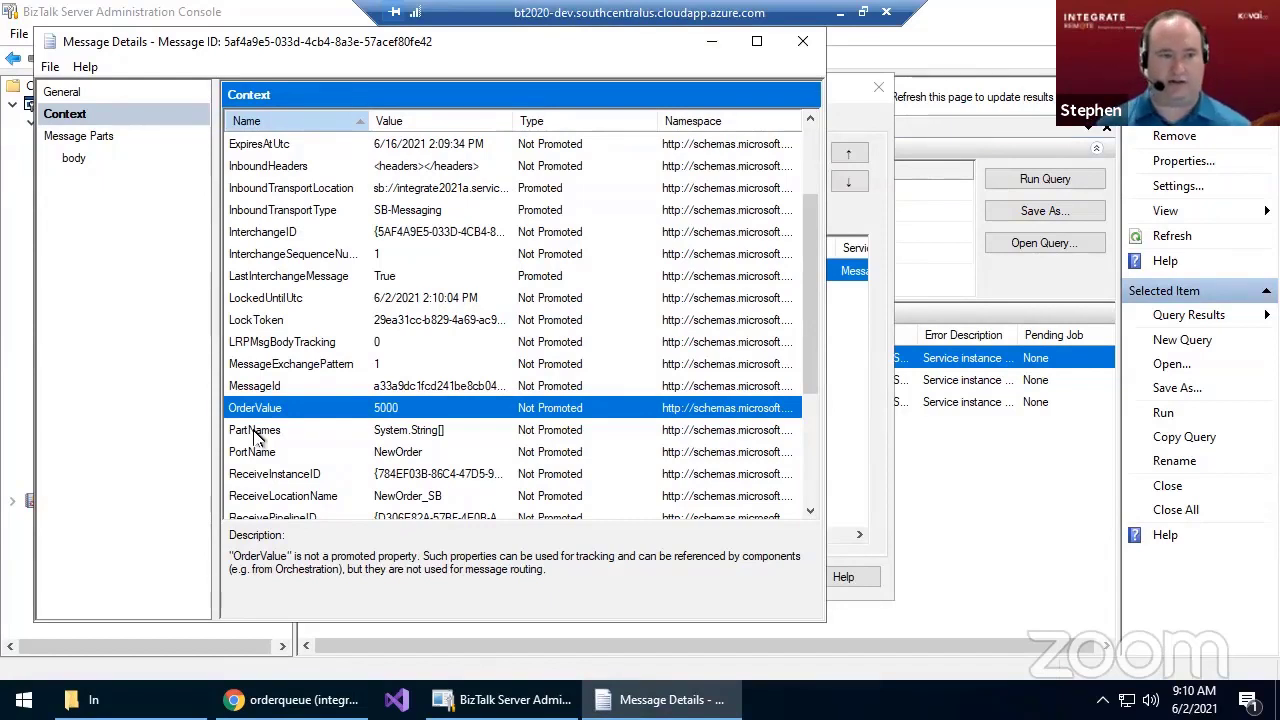
{"action": "left_click", "coordinate": [813, 117]}
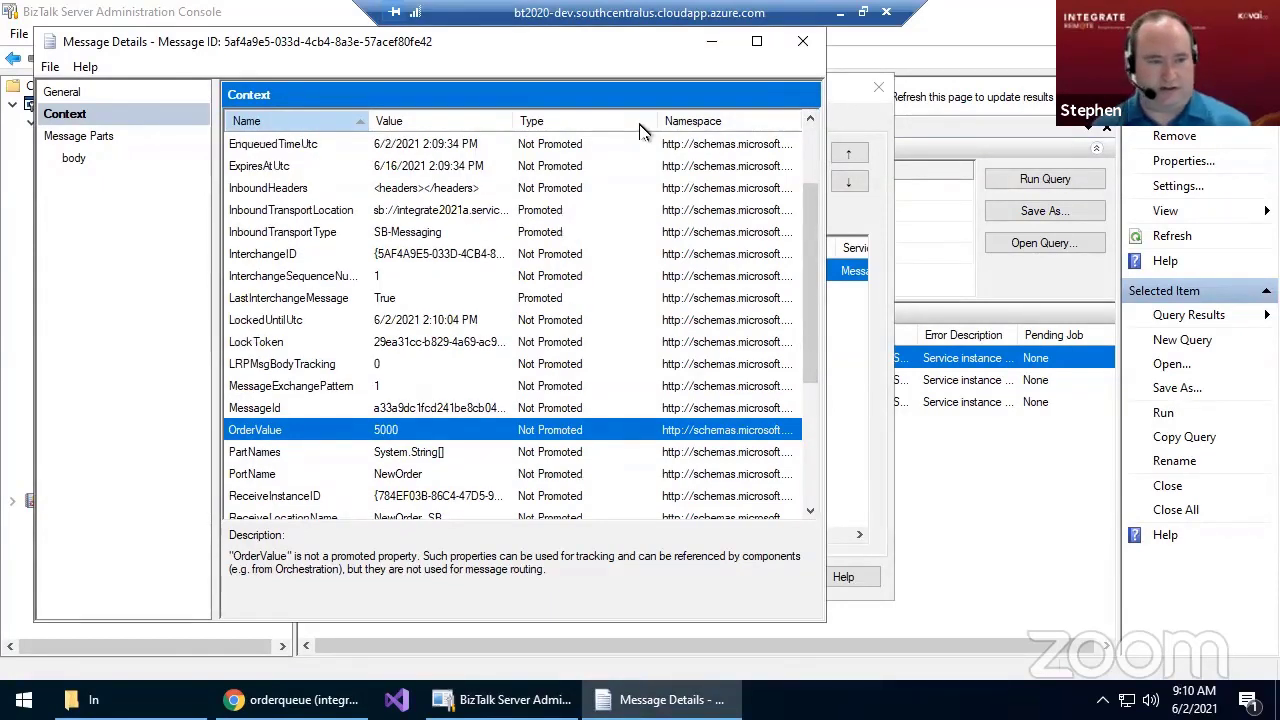
{"action": "left_click_drag", "start_coordinate": [249, 42], "coordinate": [247, 66]}
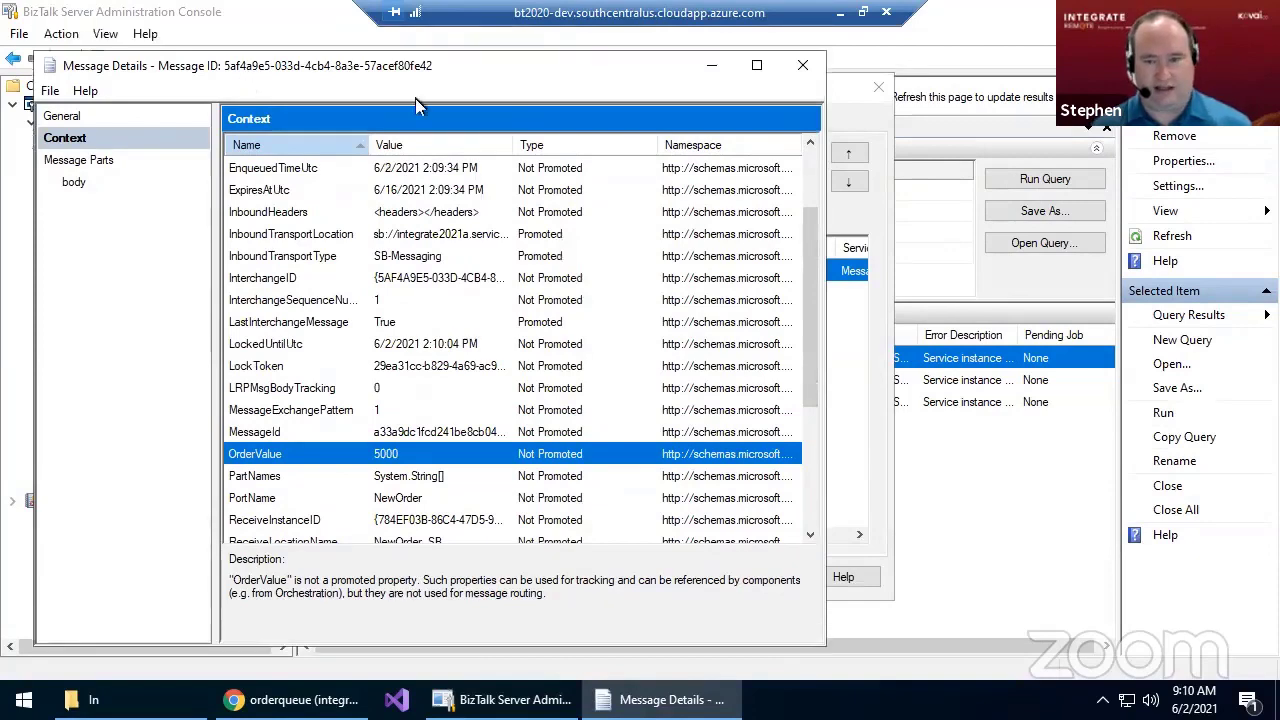
{"action": "left_click", "coordinate": [802, 65]}
{"action": "left_click", "coordinate": [878, 88]}
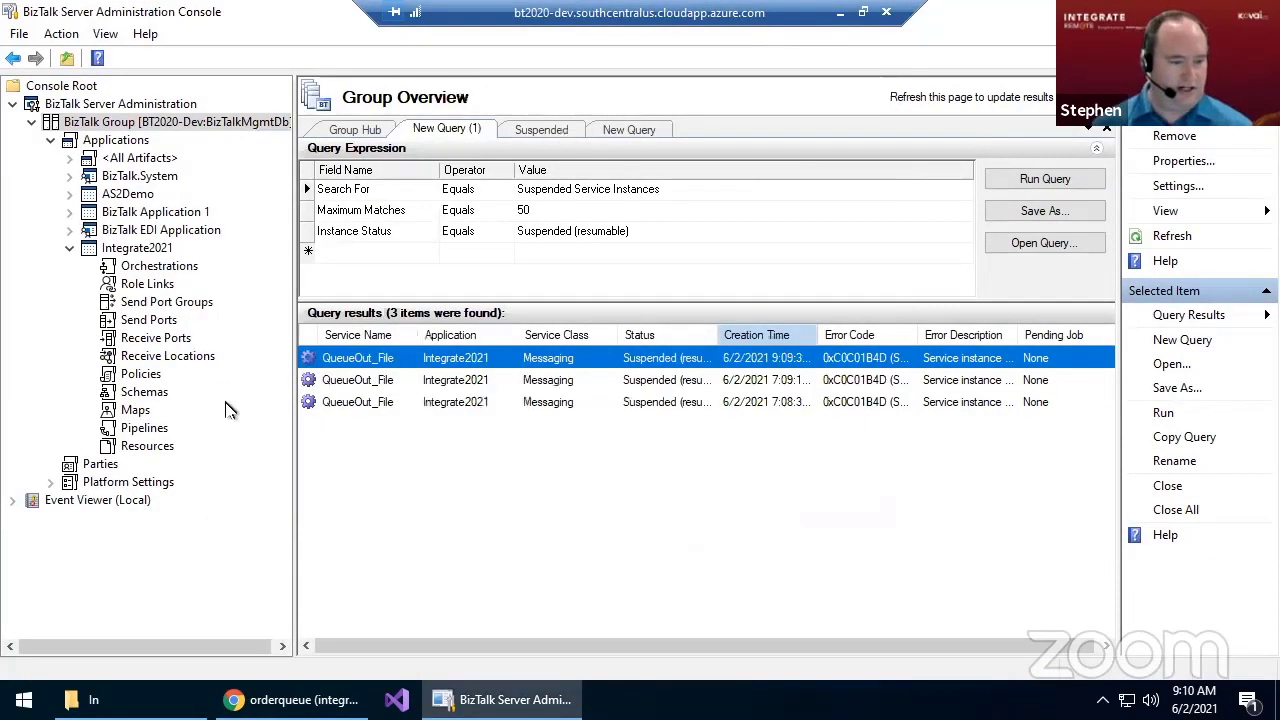
- Open the AzureBlobStorage transport configuration of the ReviewVideo_Store send port in Integrate2021
{"action": "left_click", "coordinate": [153, 321]}
{"action": "left_click", "coordinate": [619, 220]}
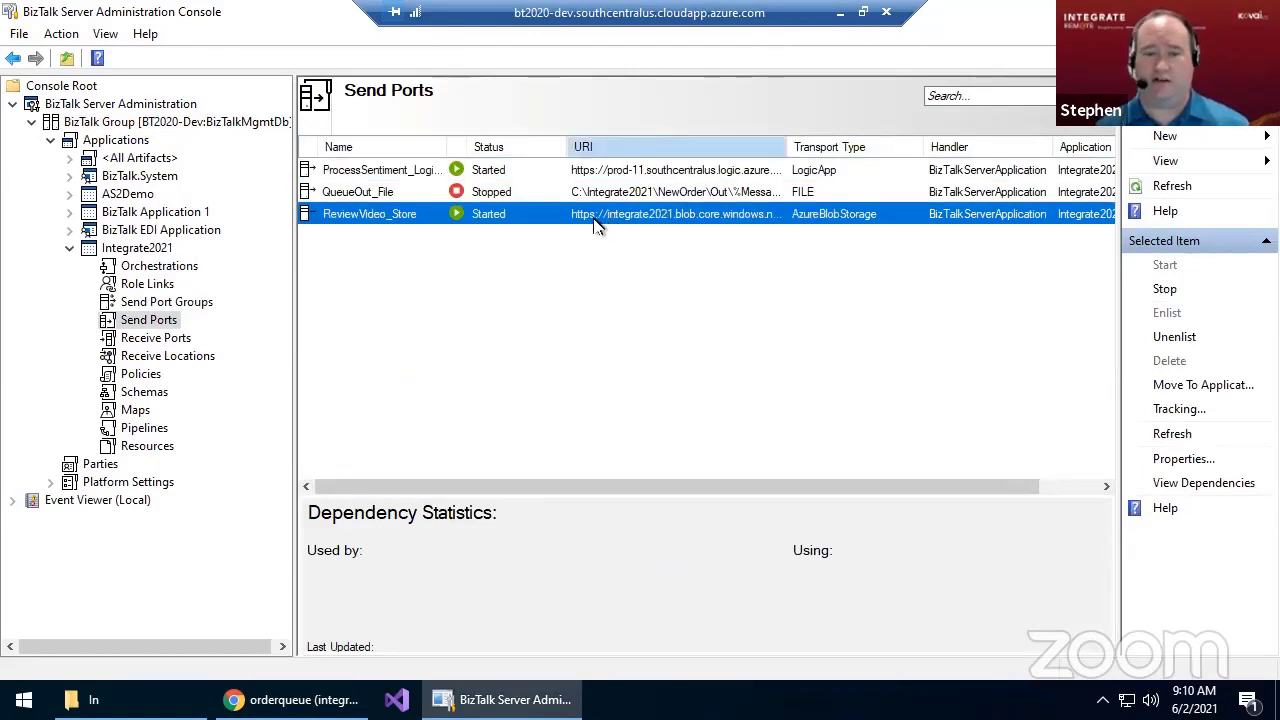
{"action": "double_click", "coordinate": [594, 224]}
{"action": "left_click", "coordinate": [868, 289]}
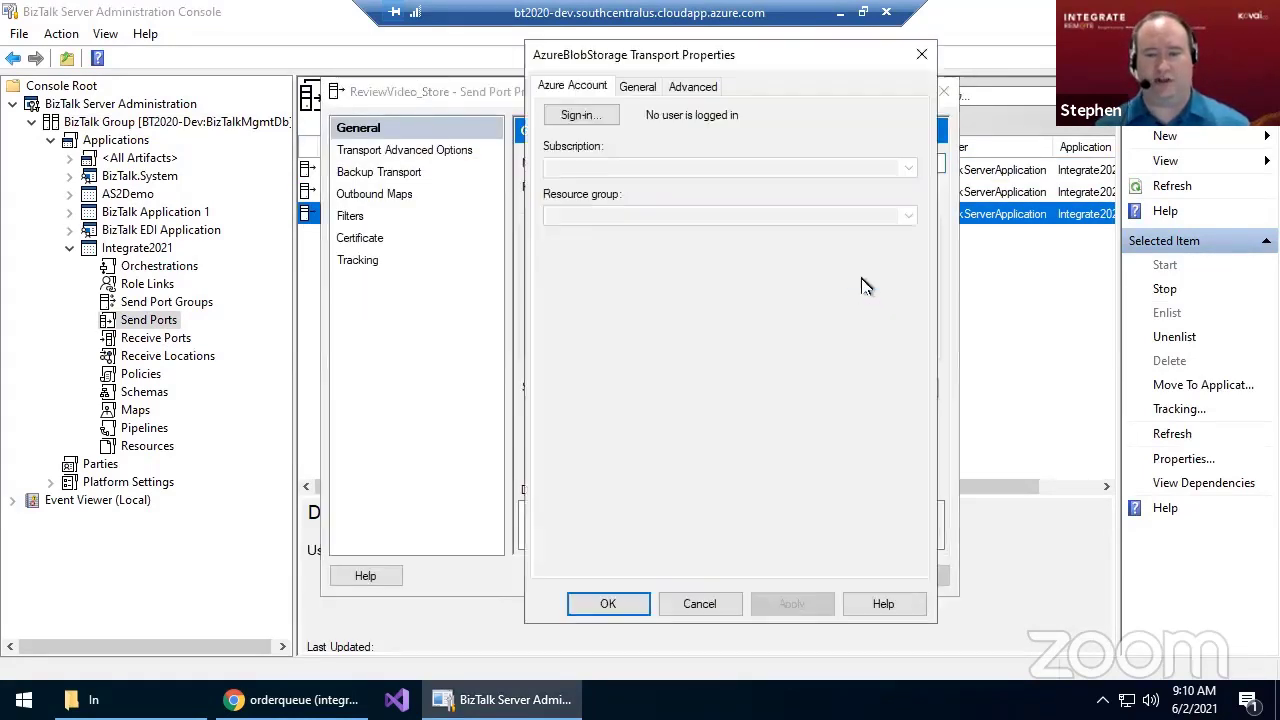
- Sign in to the Azure account for the blob storage transport and choose the subscription Azure subscription 1
{"action": "left_click", "coordinate": [590, 118]}
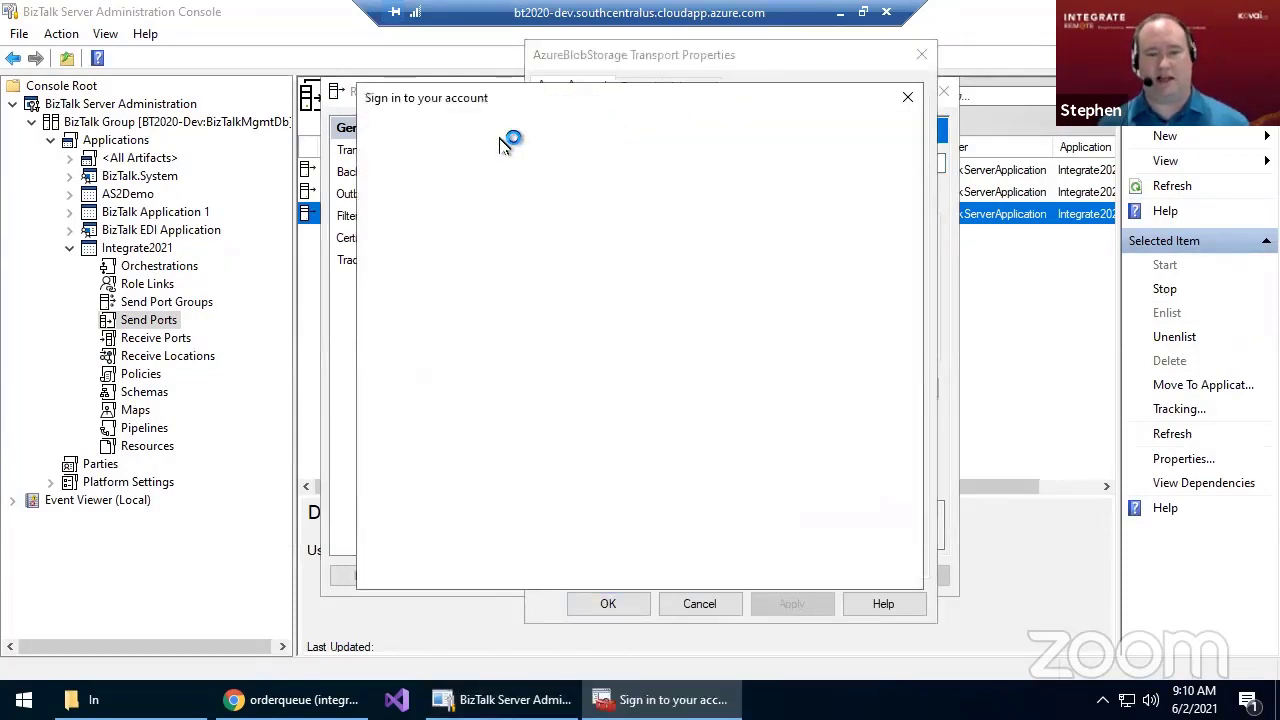
{"action": "left_click", "coordinate": [712, 355]}
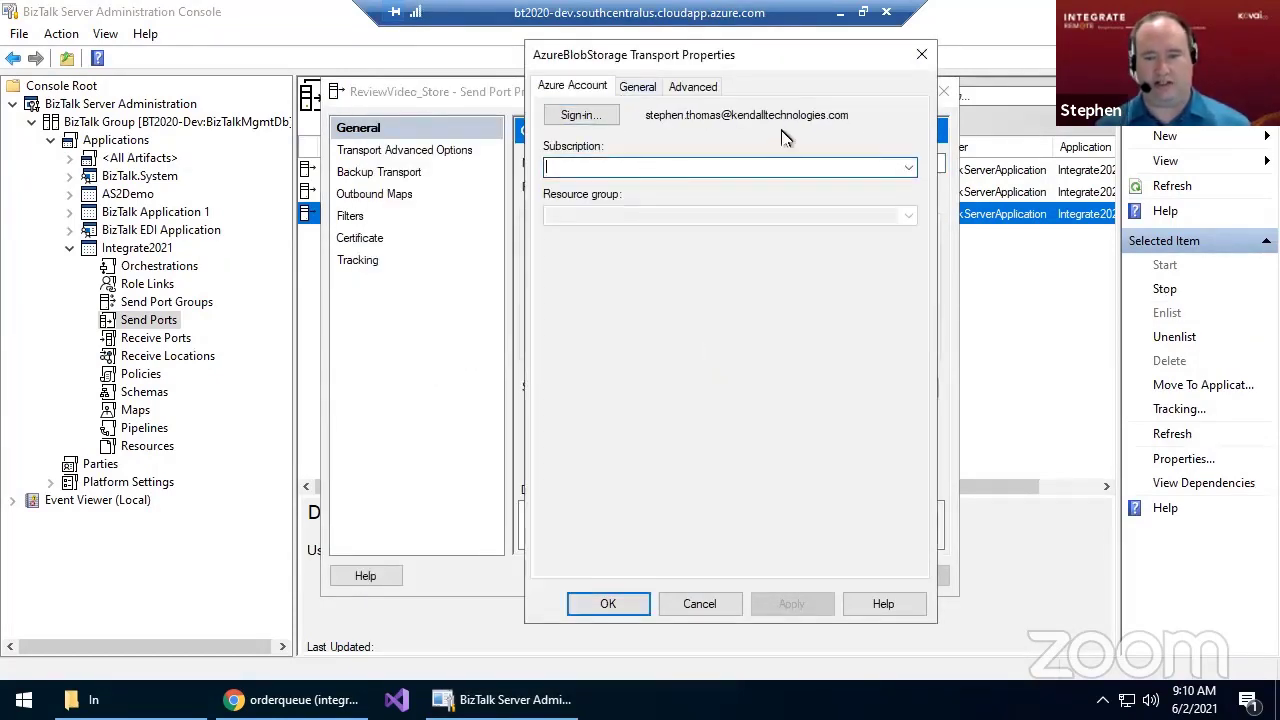
{"action": "left_click", "coordinate": [908, 167]}
{"action": "left_click", "coordinate": [895, 187]}
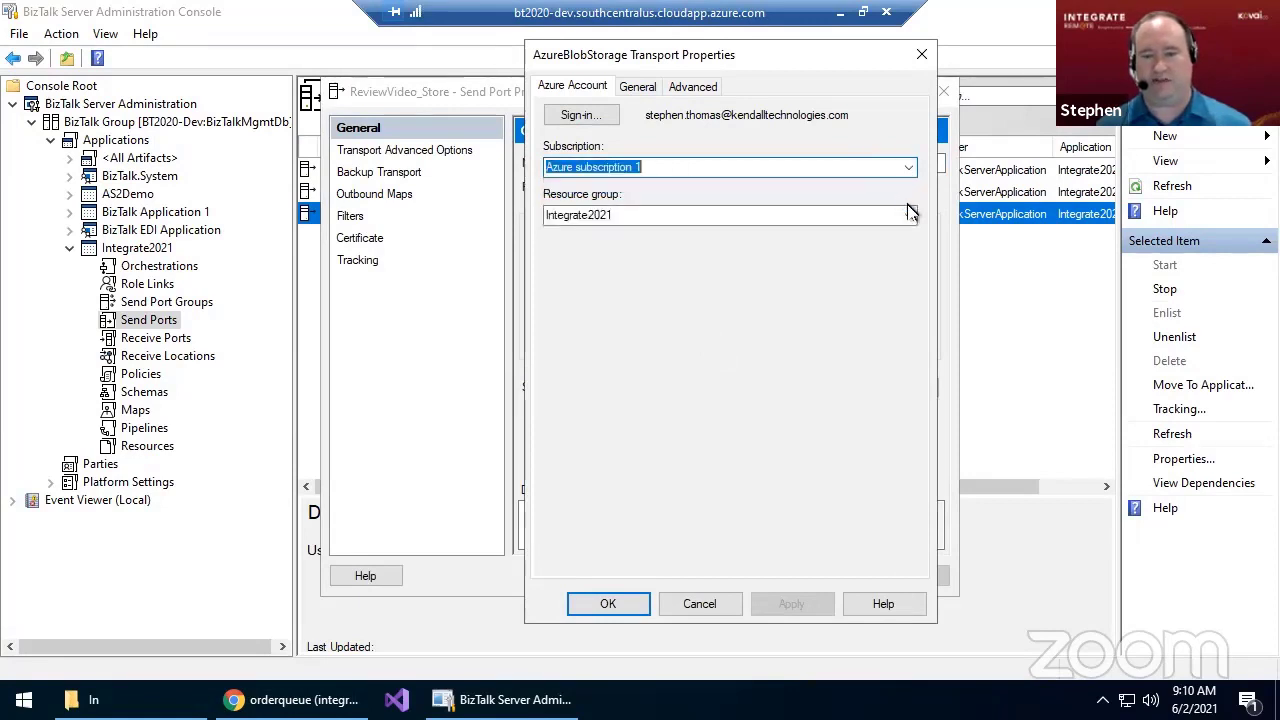
- Set the blob name to demo5.mp4 in the outputdata container and save the ReviewVideo_Store send port
{"action": "left_click", "coordinate": [643, 92]}
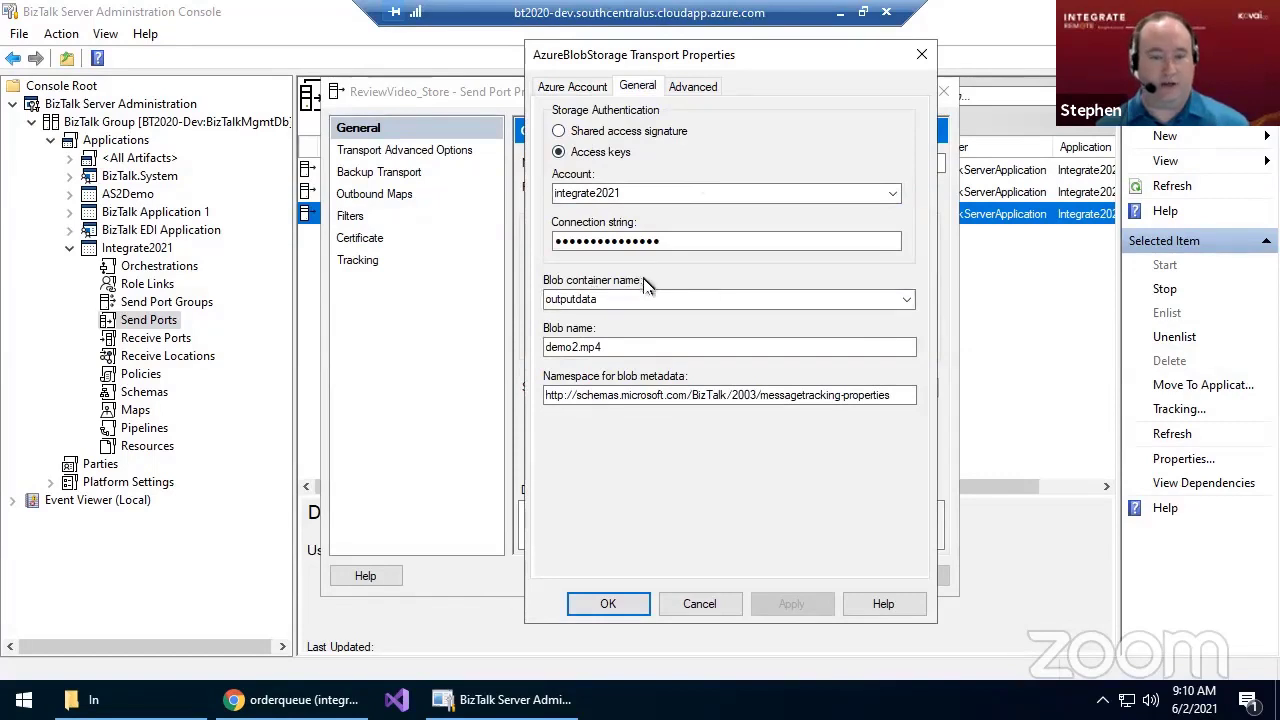
{"action": "left_click", "coordinate": [907, 303]}
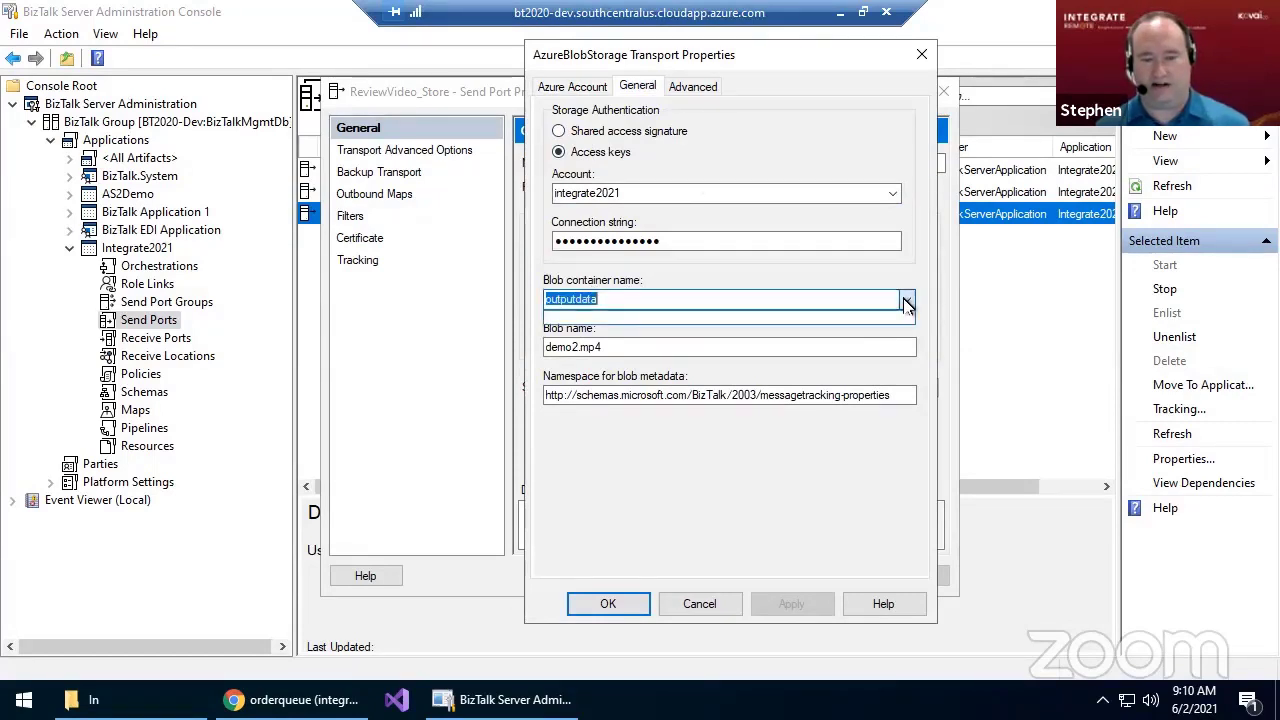
{"action": "left_click", "coordinate": [903, 296]}
{"action": "left_click", "coordinate": [690, 351]}
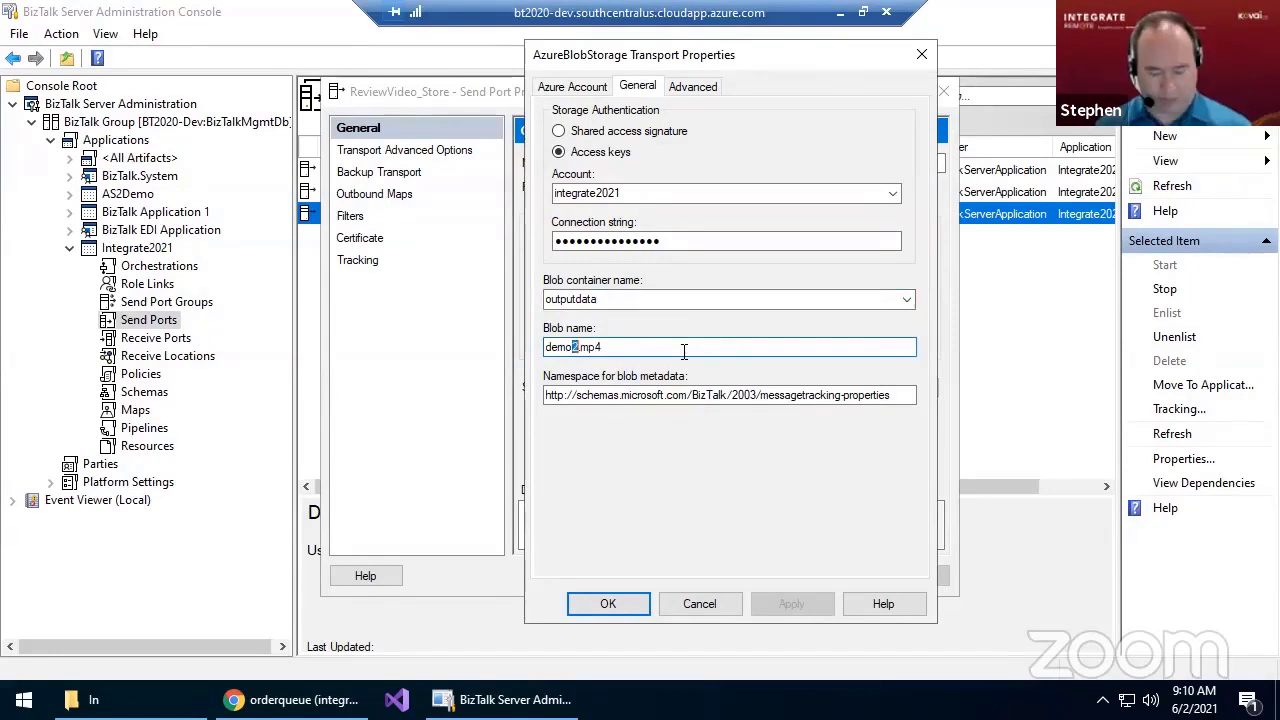
{"action": "type", "text": "5"}
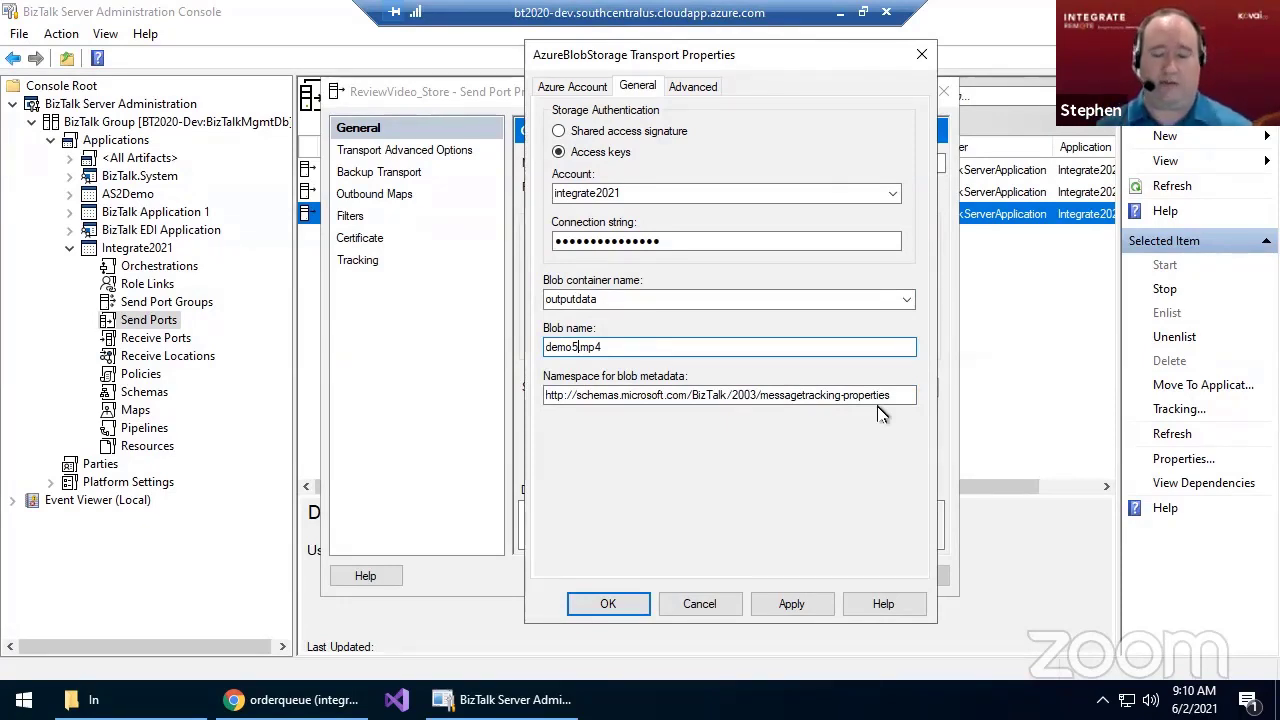
{"action": "left_click", "coordinate": [610, 605]}
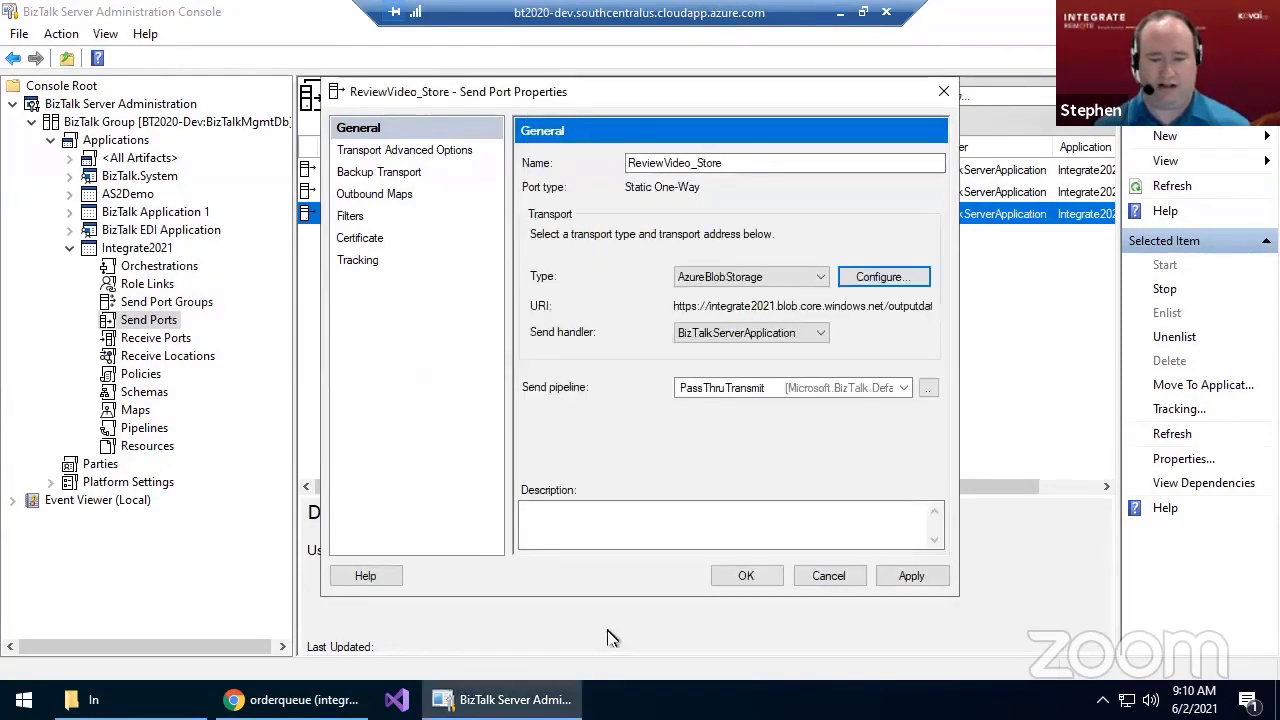
{"action": "left_click", "coordinate": [746, 575]}
- Switch to File Explorer and copy Pizza.mp4 from the ReviewVideo folder into its In subfolder
{"action": "left_click", "coordinate": [93, 699]}
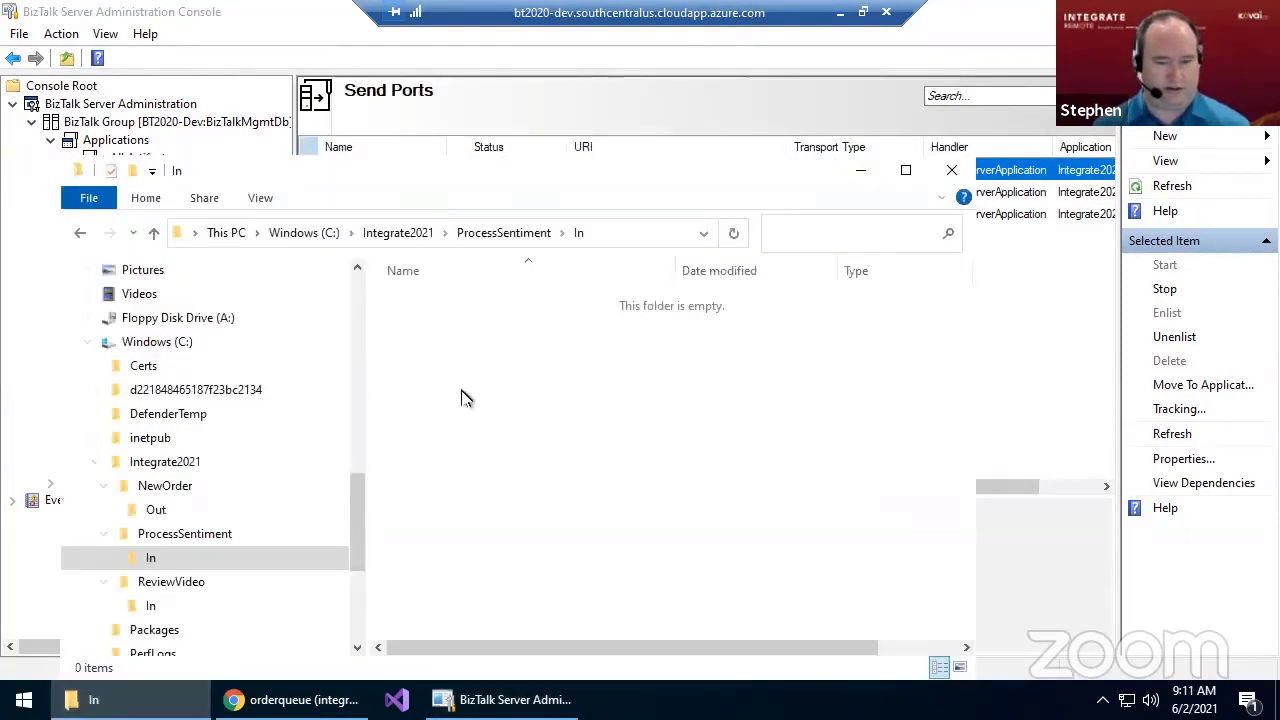
{"action": "left_click", "coordinate": [167, 588]}
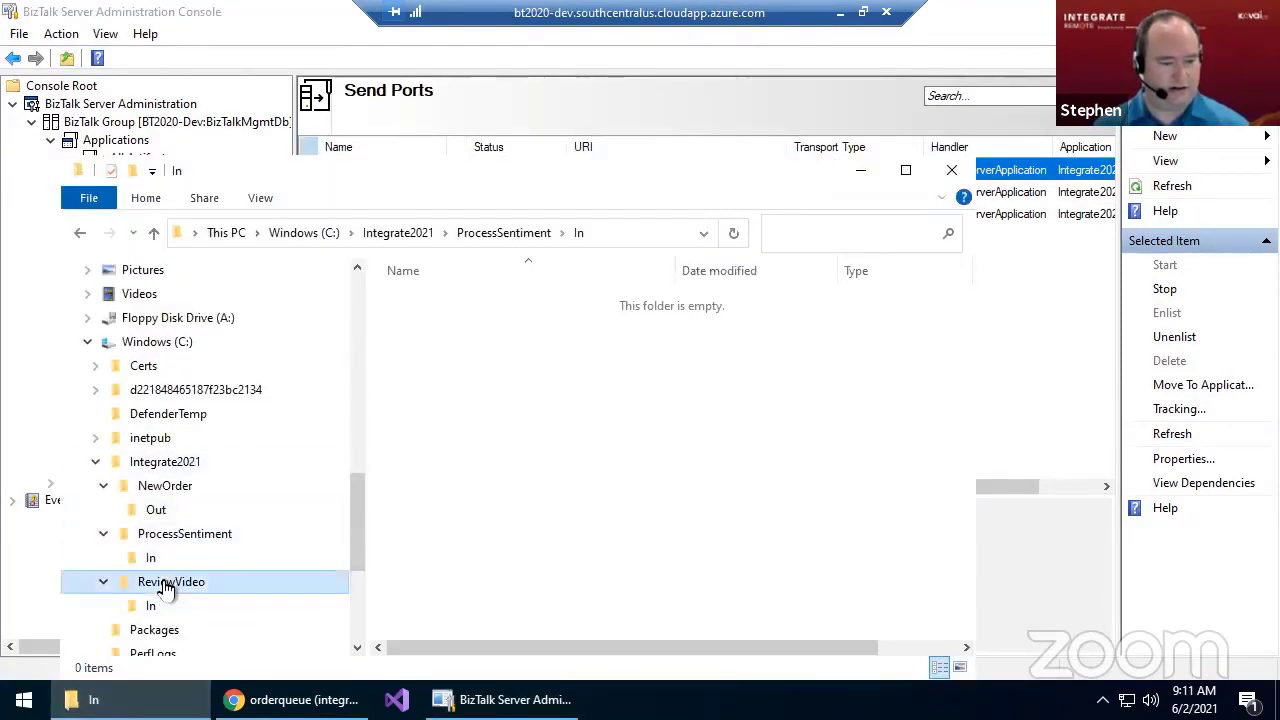
{"action": "left_click", "coordinate": [548, 340]}
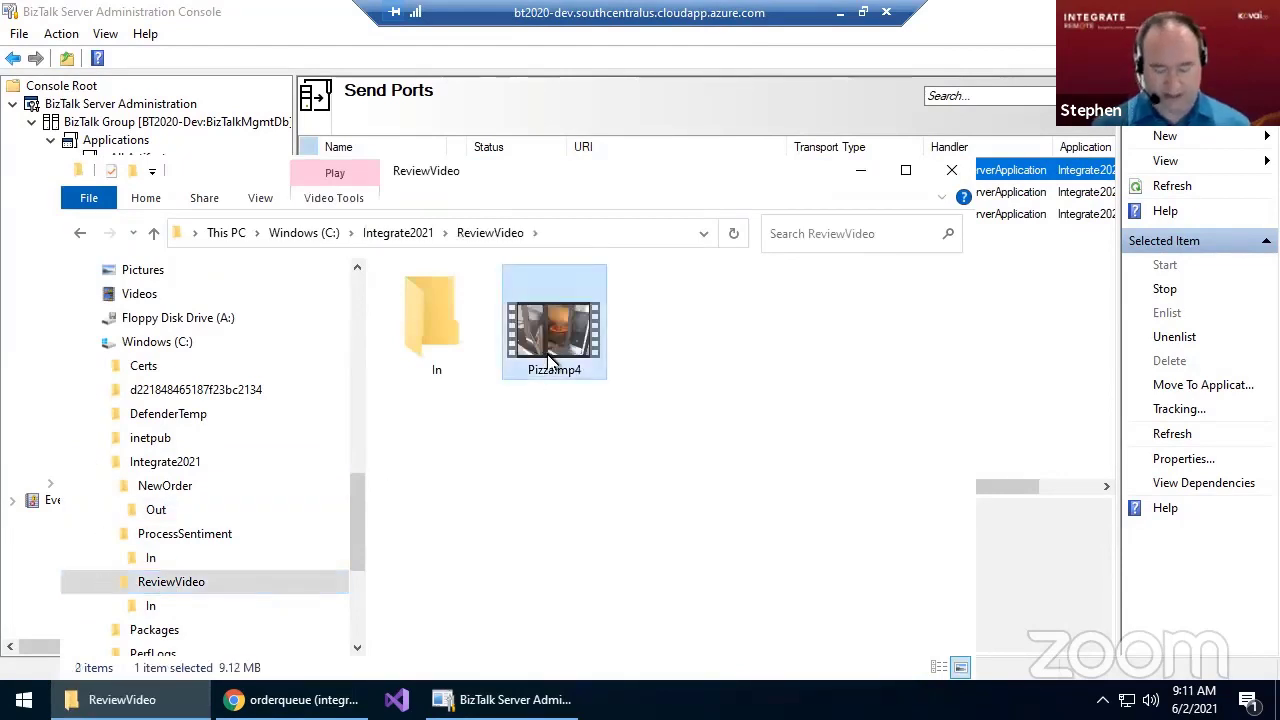
{"action": "double_click", "coordinate": [447, 343]}
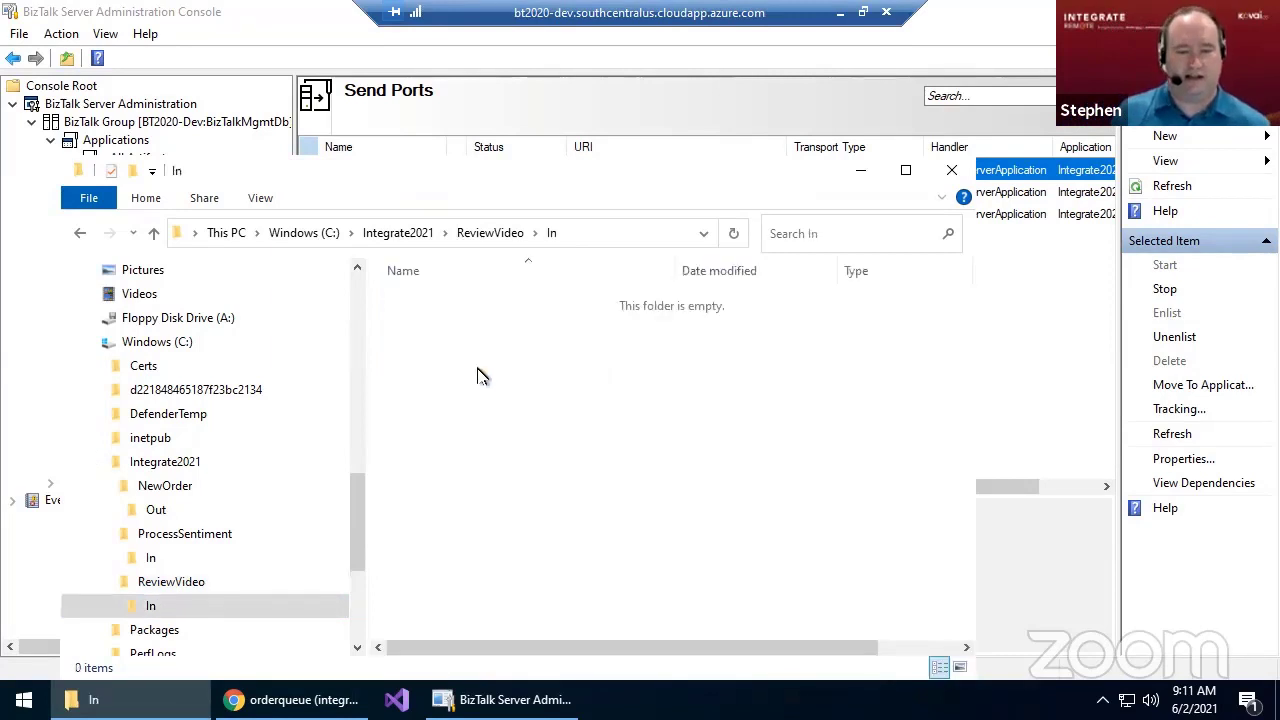
{"action": "right_click", "coordinate": [478, 386]}
{"action": "left_click", "coordinate": [522, 216]}
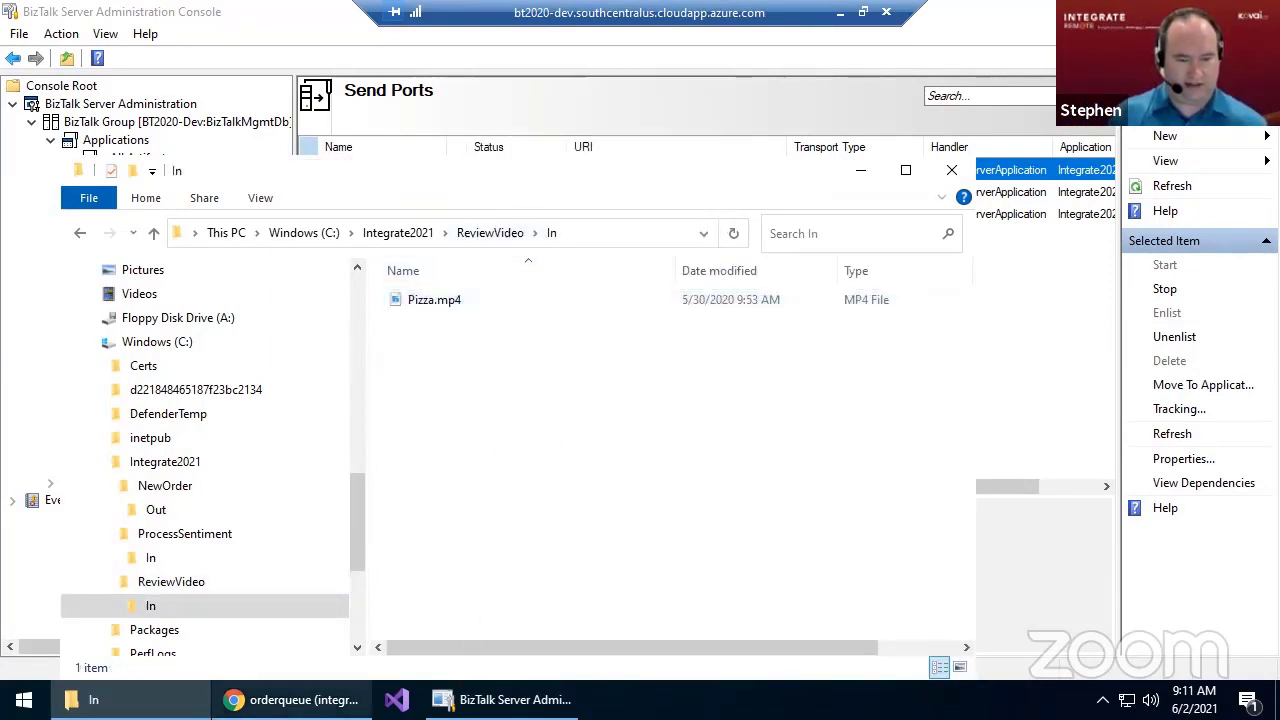
- Switch to the Azure portal in Chrome and open the outputdata container of the integrate2021 storage account, discarding the unsaved queue edits
{"action": "left_click", "coordinate": [266, 697]}
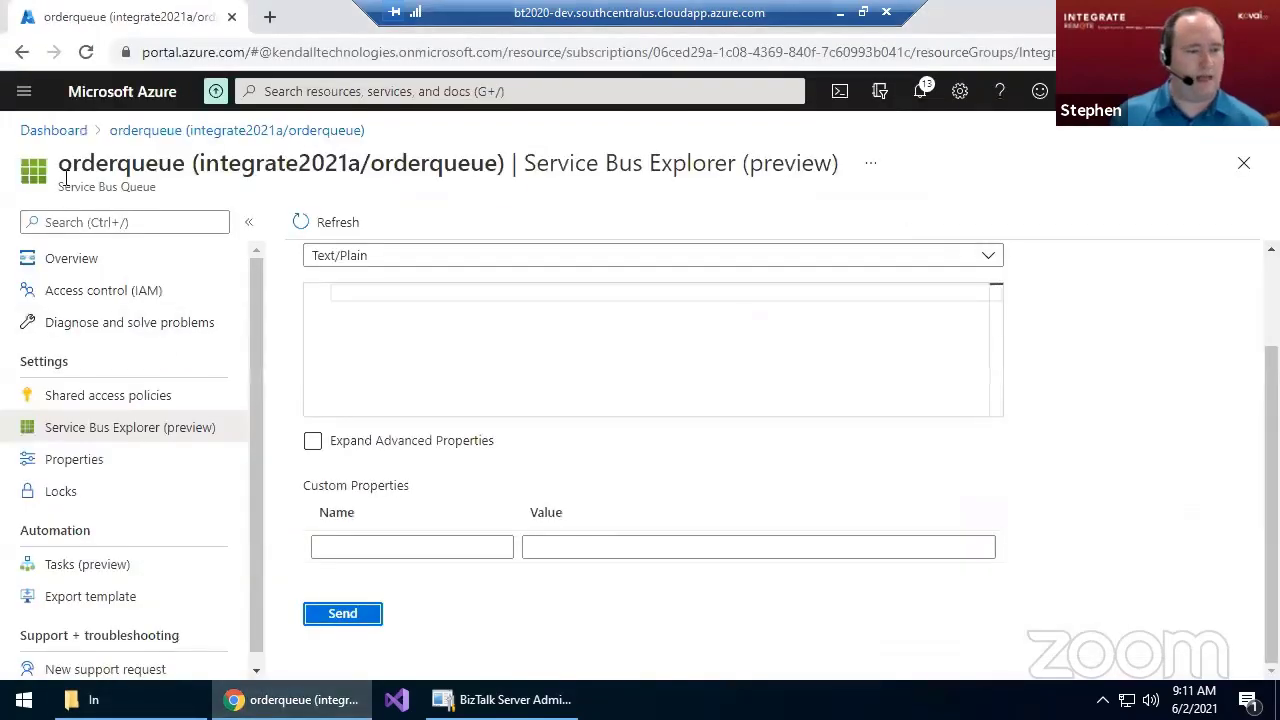
{"action": "left_click", "coordinate": [55, 130]}
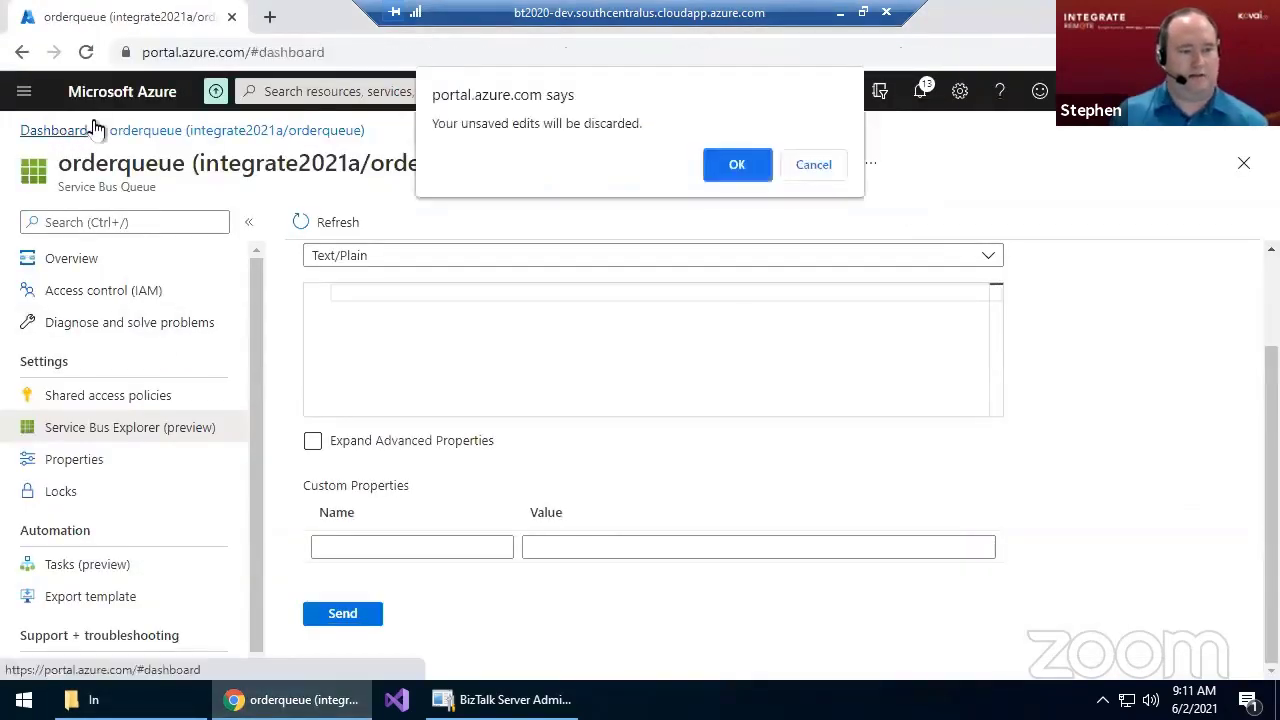
{"action": "left_click", "coordinate": [748, 178]}
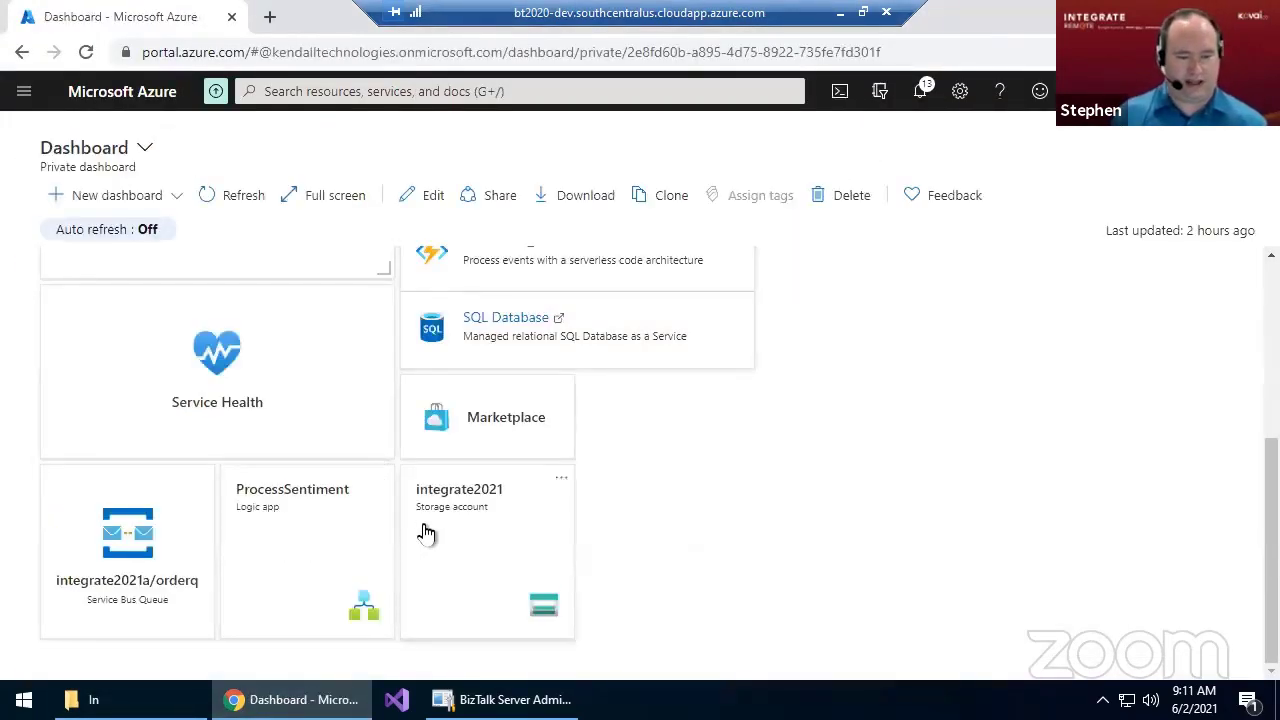
{"action": "left_click", "coordinate": [426, 535]}
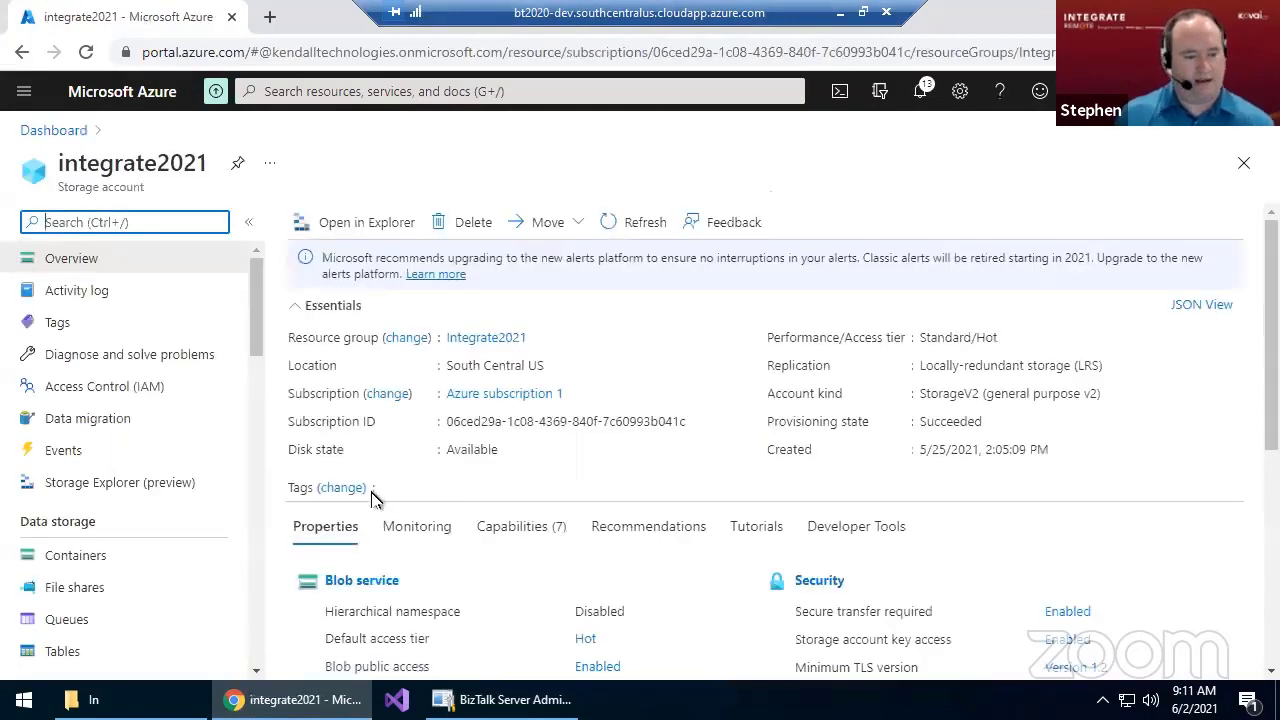
{"action": "scroll", "coordinate": [371, 497], "scroll_direction": "down", "scroll_amount": 1}
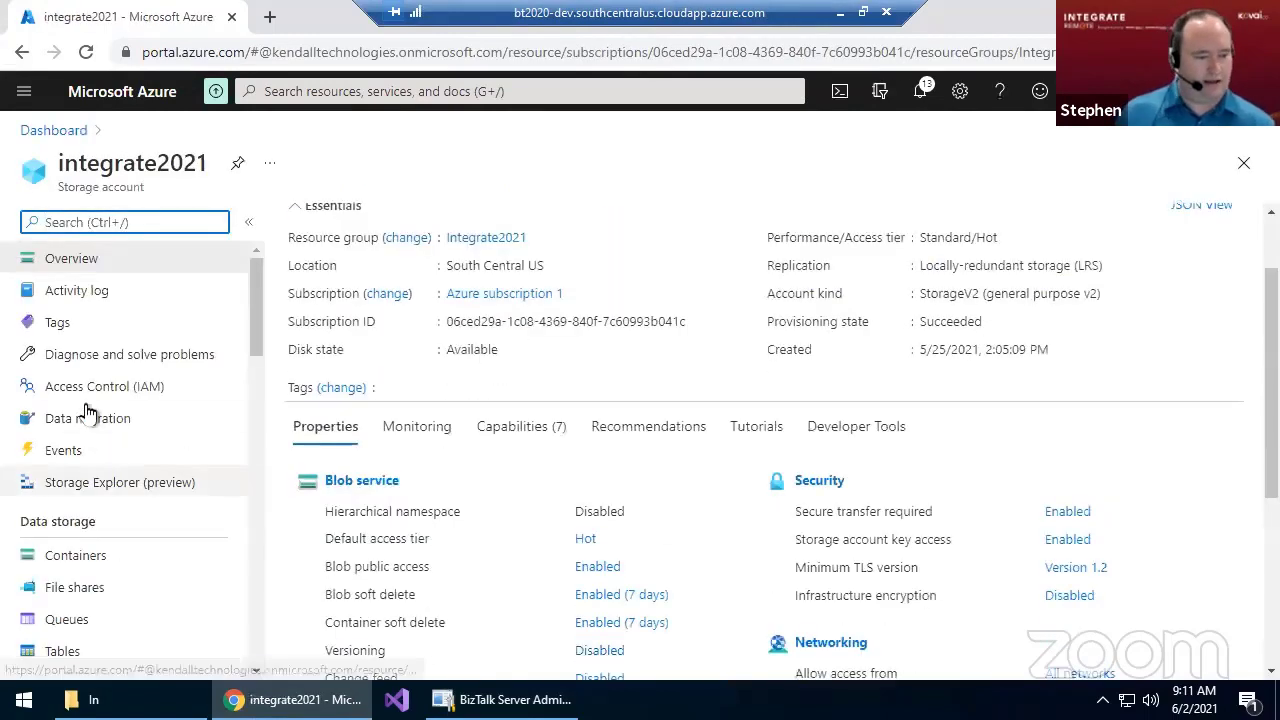
{"action": "left_click", "coordinate": [83, 553]}
{"action": "left_click", "coordinate": [365, 408]}
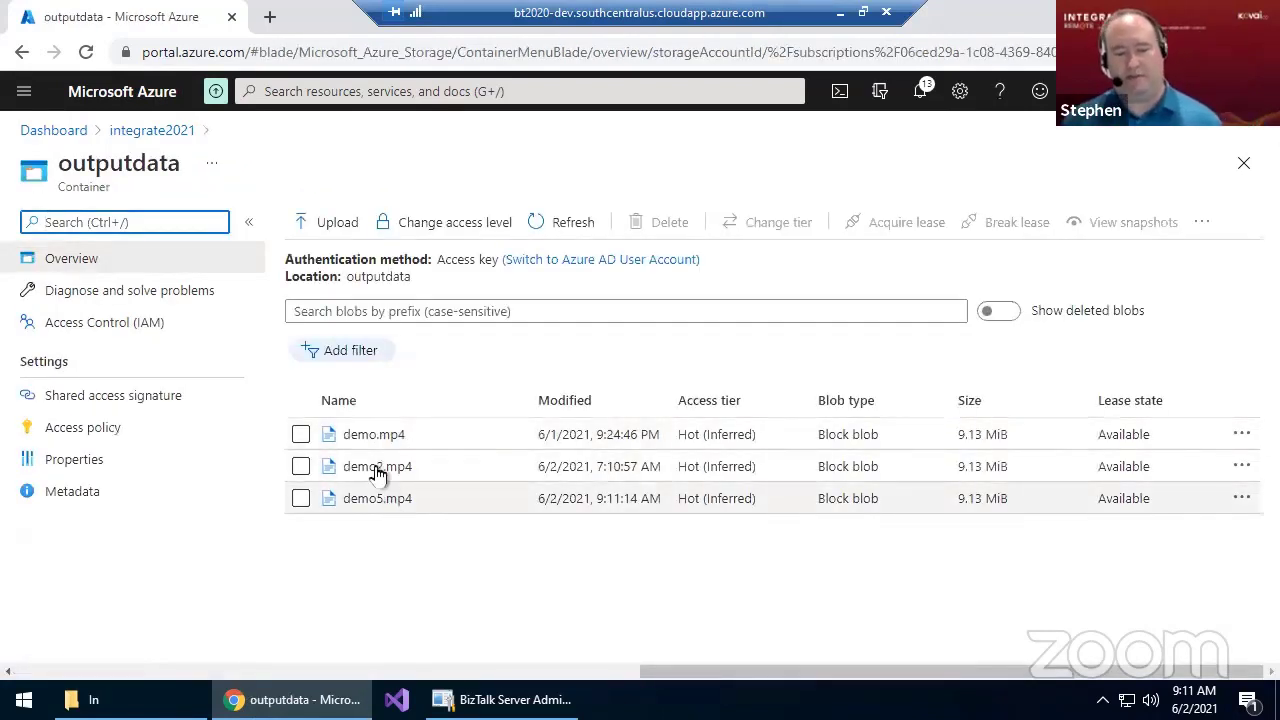
- Examine the properties and metadata of the demo.mp4 blob in an expanded view
{"action": "left_click", "coordinate": [352, 434]}
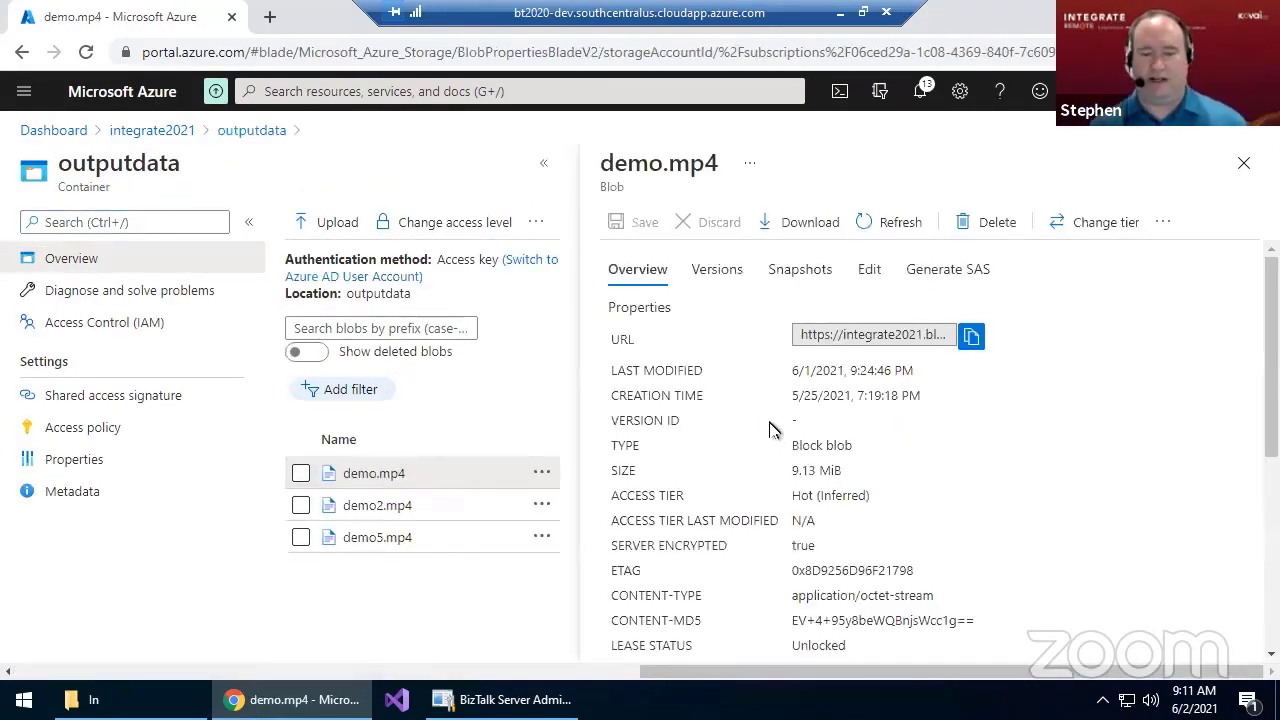
{"action": "scroll", "coordinate": [768, 430], "scroll_direction": "down", "scroll_amount": 3}
{"action": "scroll", "coordinate": [762, 433], "scroll_direction": "up", "scroll_amount": 1}
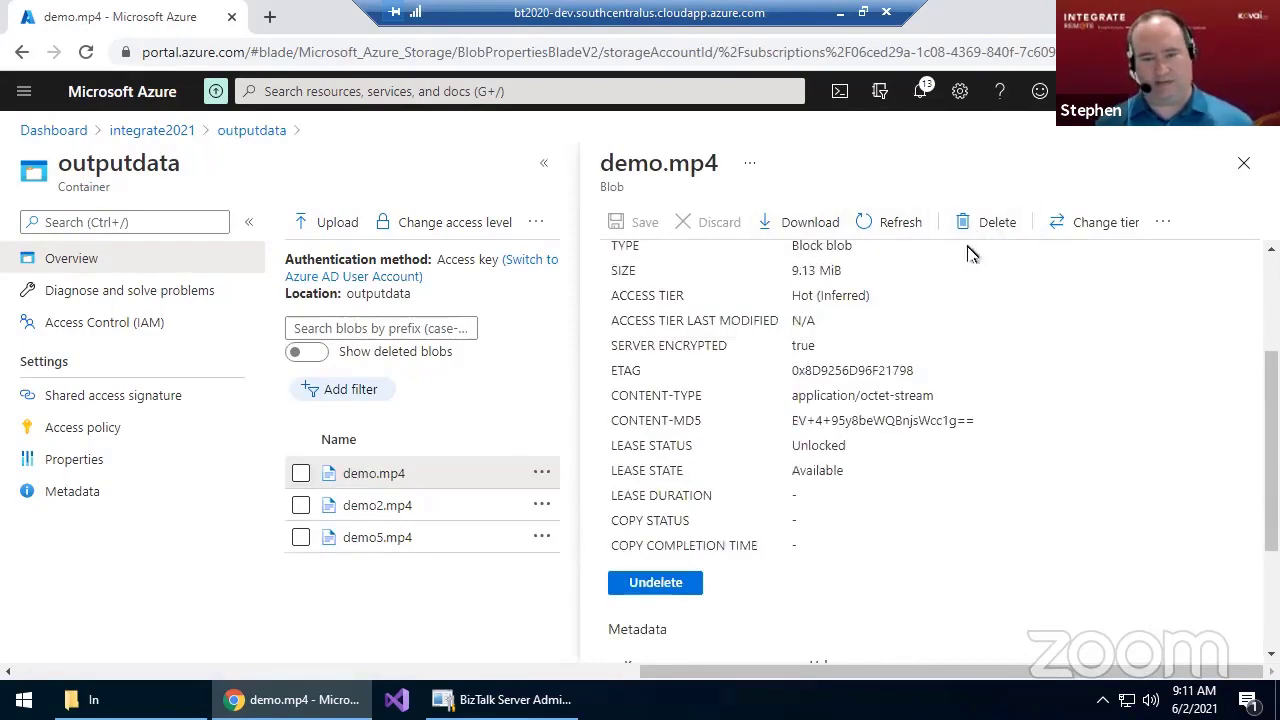
{"action": "left_click", "coordinate": [544, 162]}
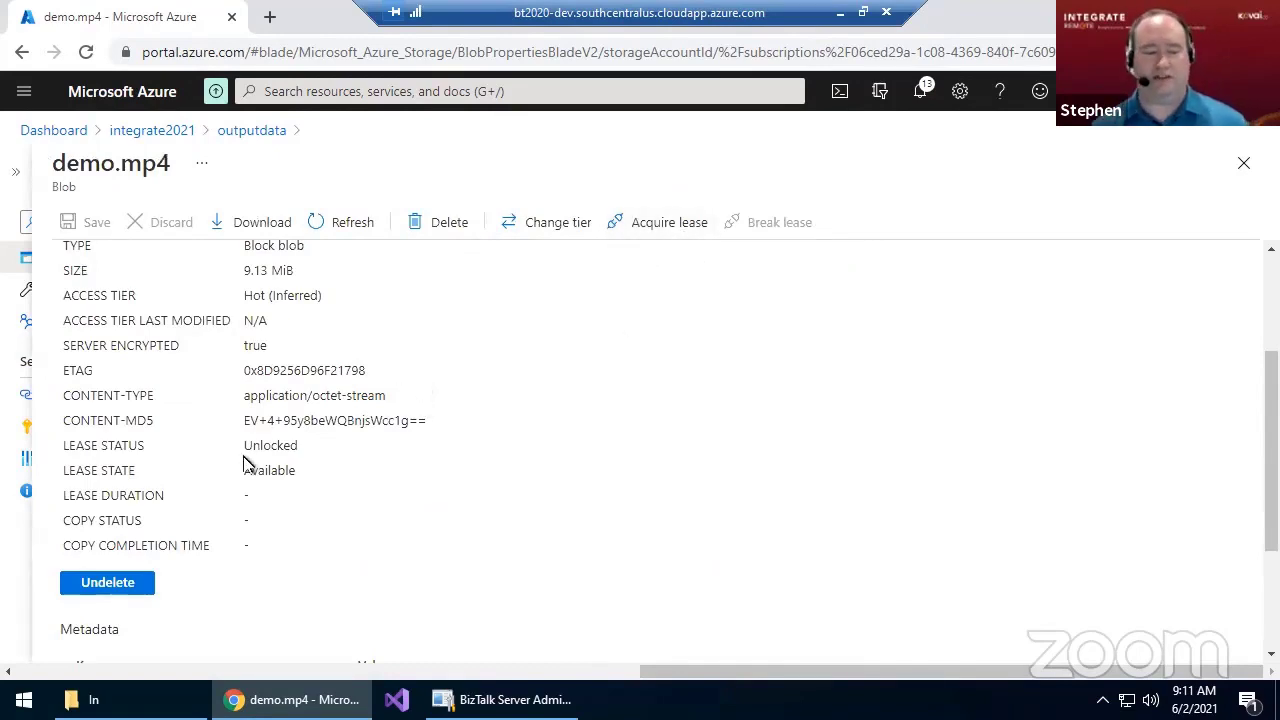
{"action": "scroll", "coordinate": [247, 464], "scroll_direction": "down", "scroll_amount": 1}
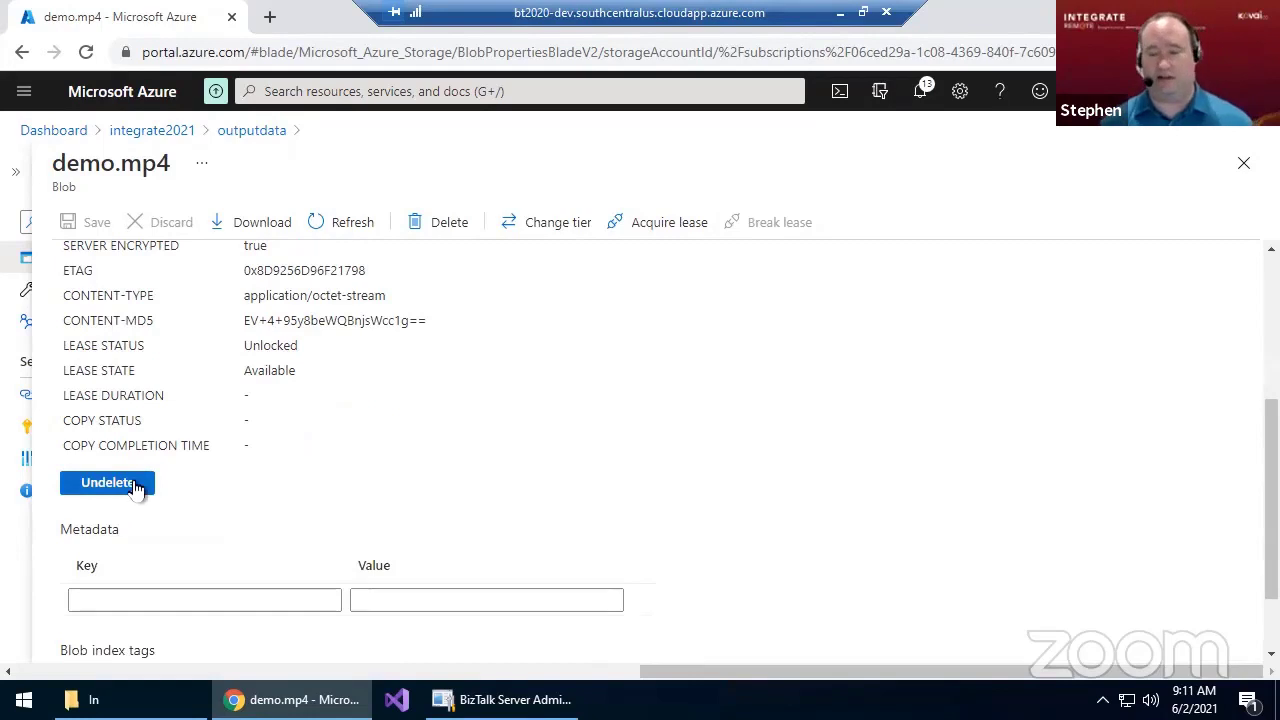
{"action": "scroll", "coordinate": [171, 523], "scroll_direction": "down", "scroll_amount": 1}
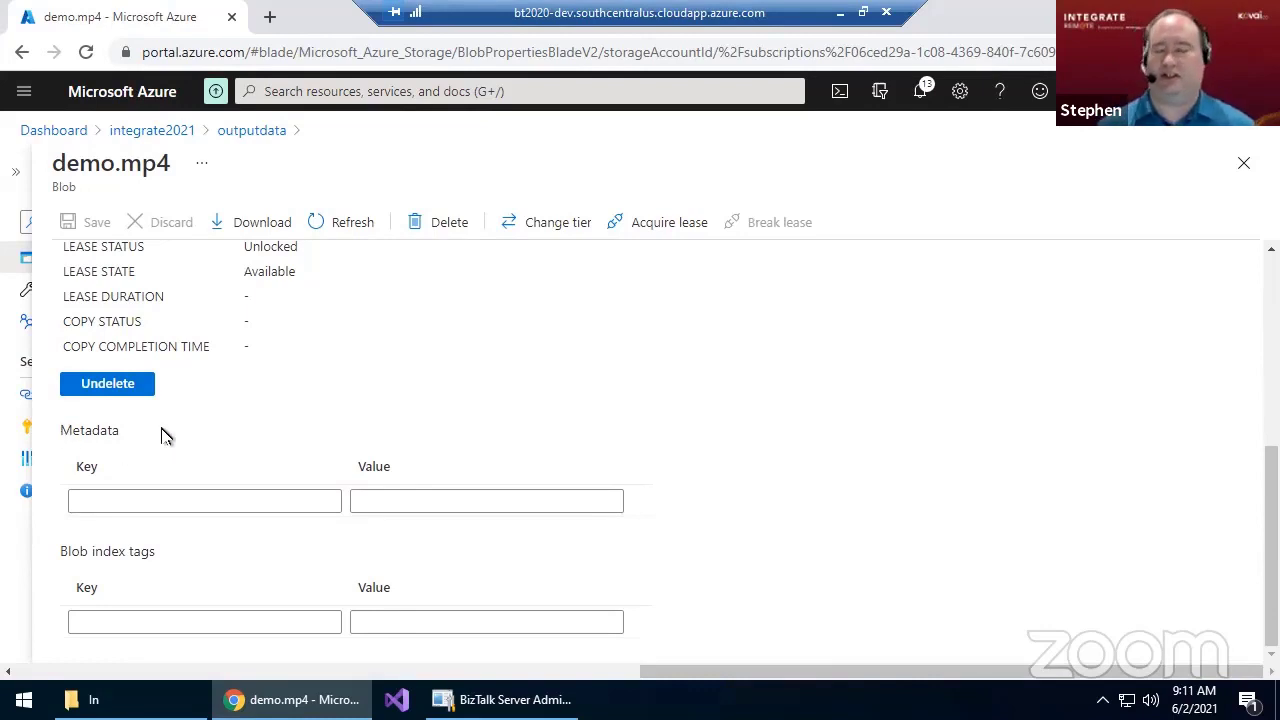
- Return to the outputdata container and examine the properties and metadata of the demo5.mp4 blob
{"action": "left_click", "coordinate": [245, 135]}
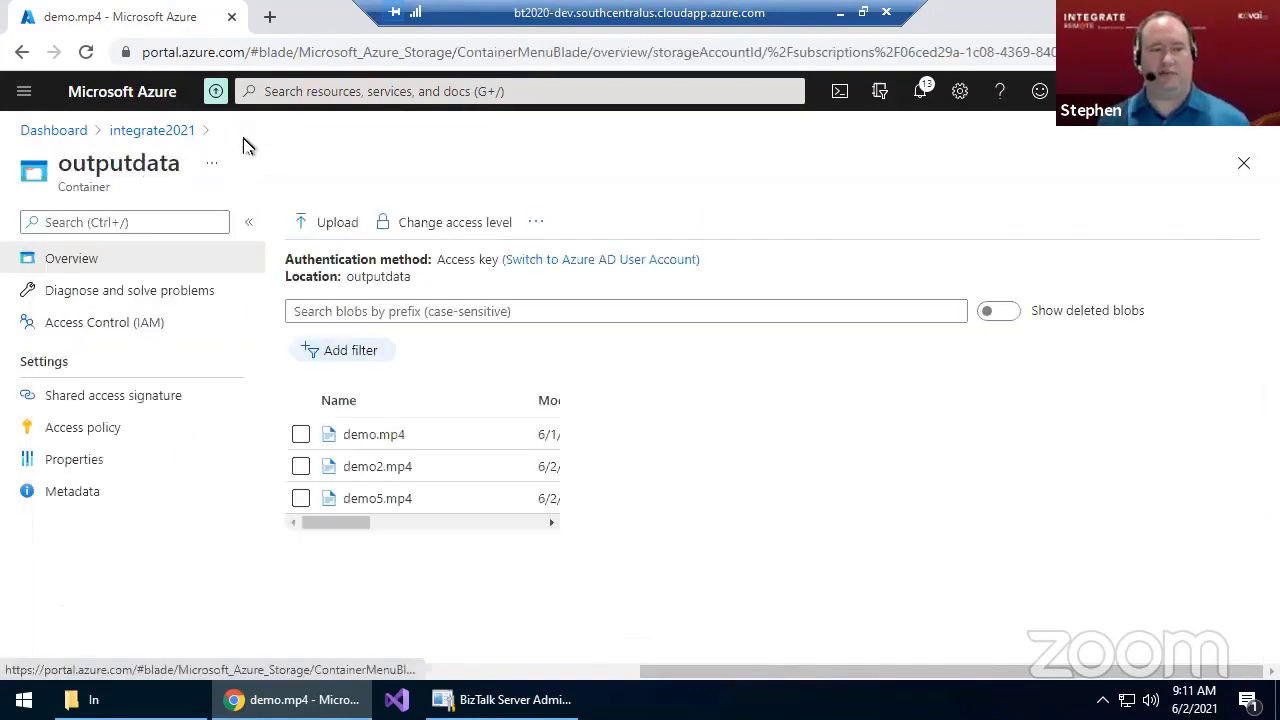
{"action": "left_click", "coordinate": [358, 500]}
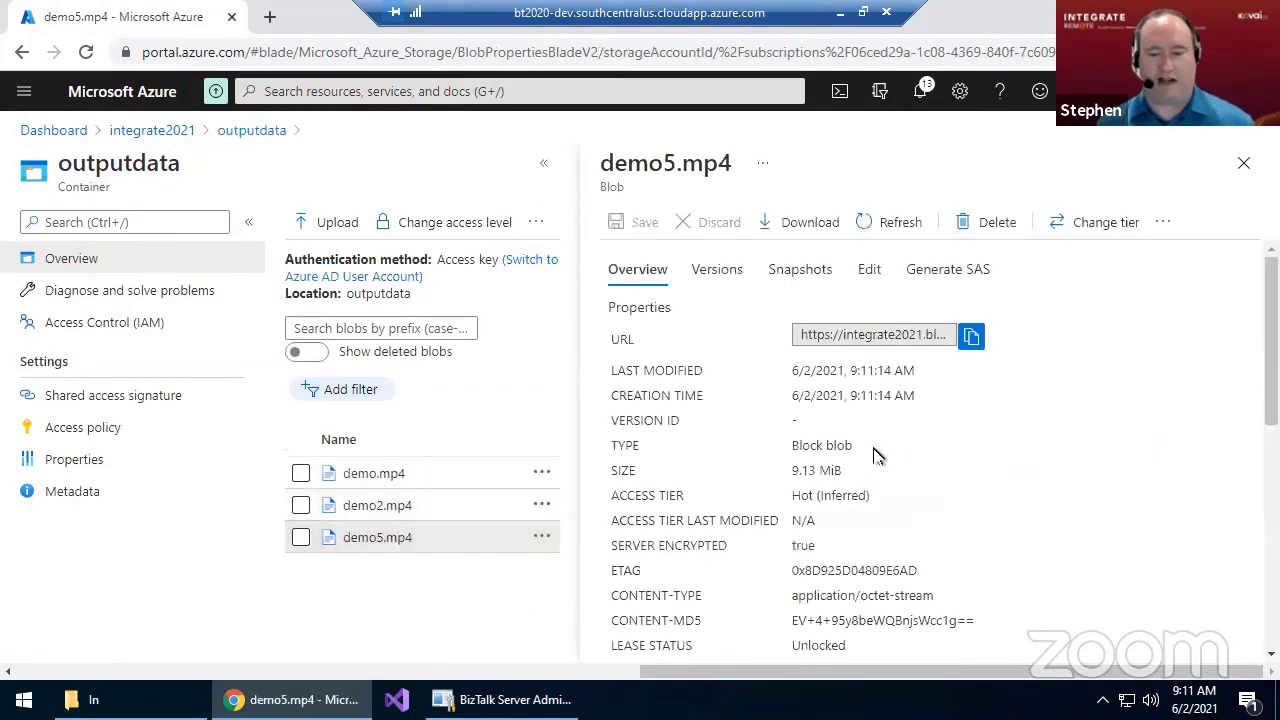
{"action": "scroll", "coordinate": [951, 491], "scroll_direction": "down", "scroll_amount": 3}
{"action": "scroll", "coordinate": [951, 491], "scroll_direction": "down", "scroll_amount": 3}
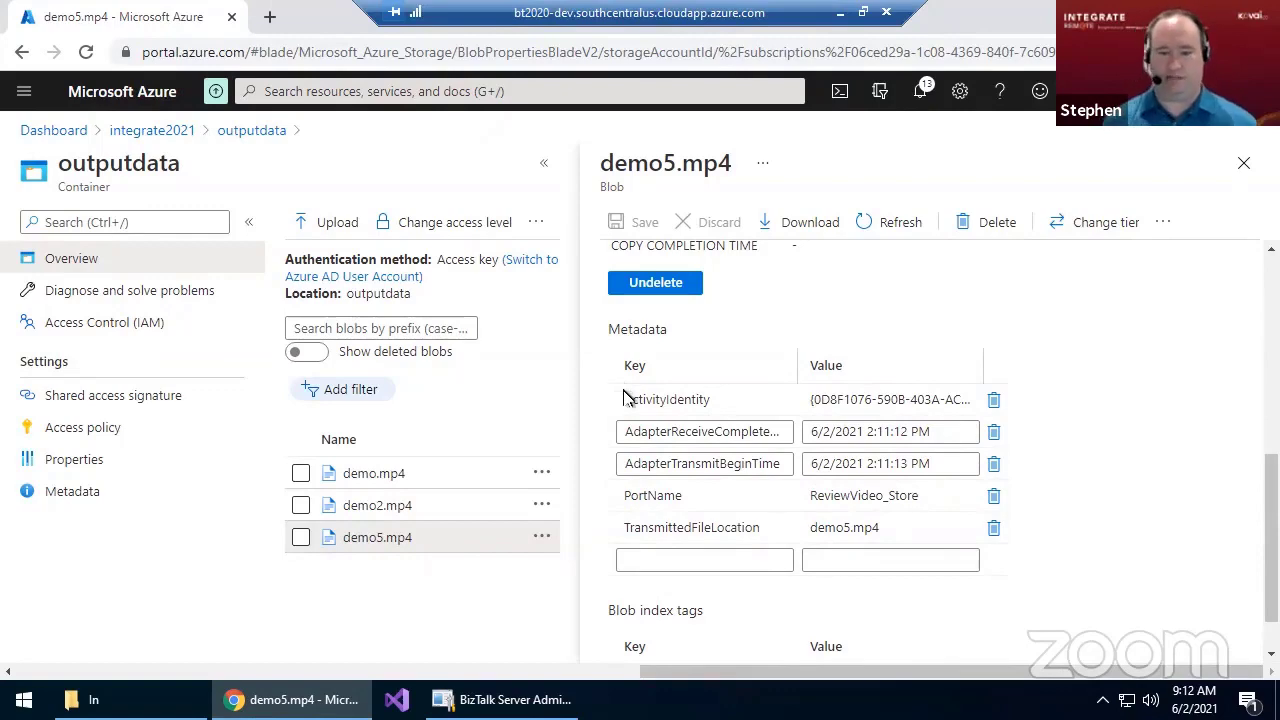
{"action": "scroll", "coordinate": [626, 570], "scroll_direction": "down", "scroll_amount": 1}
{"action": "scroll", "coordinate": [750, 480], "scroll_direction": "up", "scroll_amount": 3}
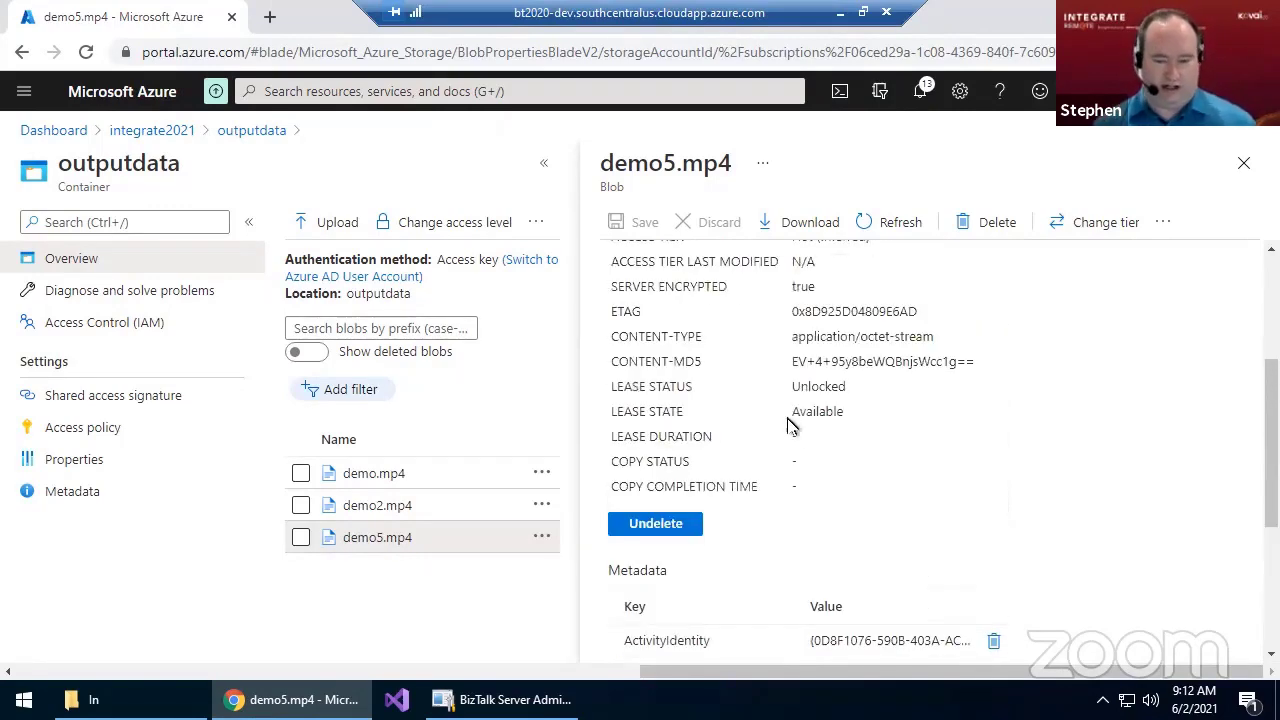
{"action": "scroll", "coordinate": [780, 443], "scroll_direction": "up", "scroll_amount": 2}
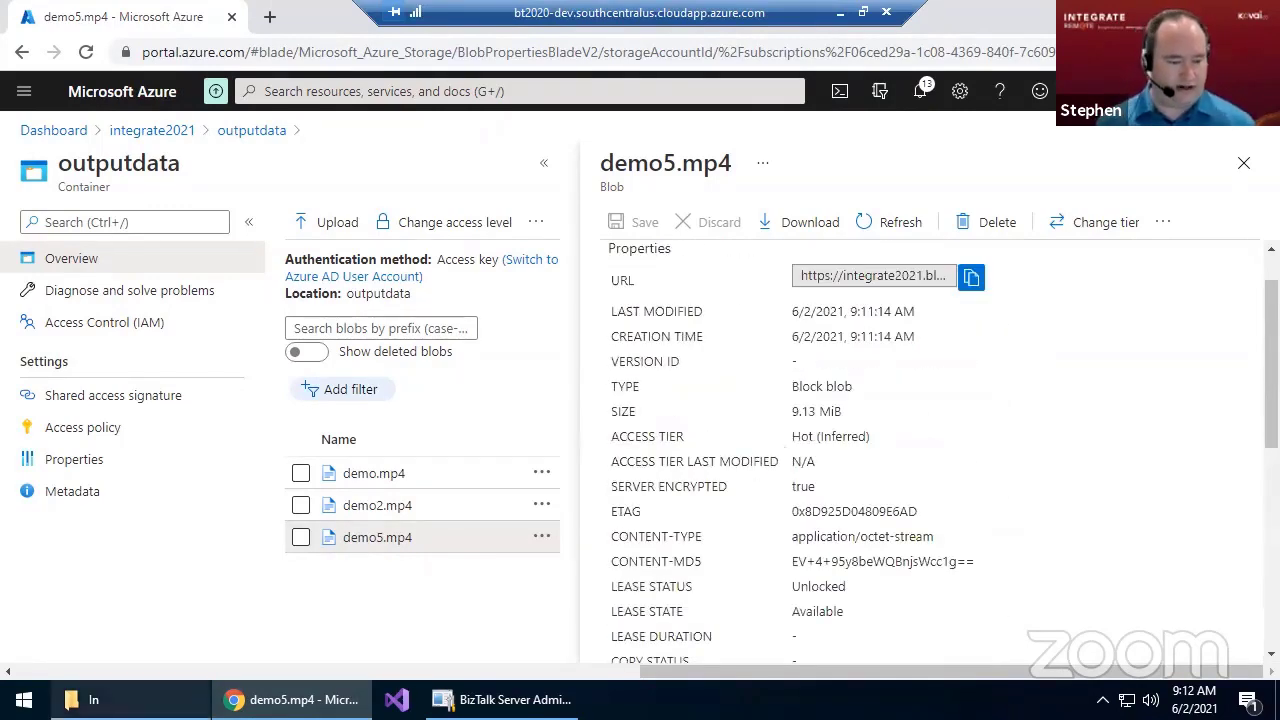
- Switch to the BizTalk Server Administration Console and review the LogicApp transport's callback URI for the ProcessSentiment_LogicApp send port
{"action": "mouse_move", "coordinate": [80, 699]}
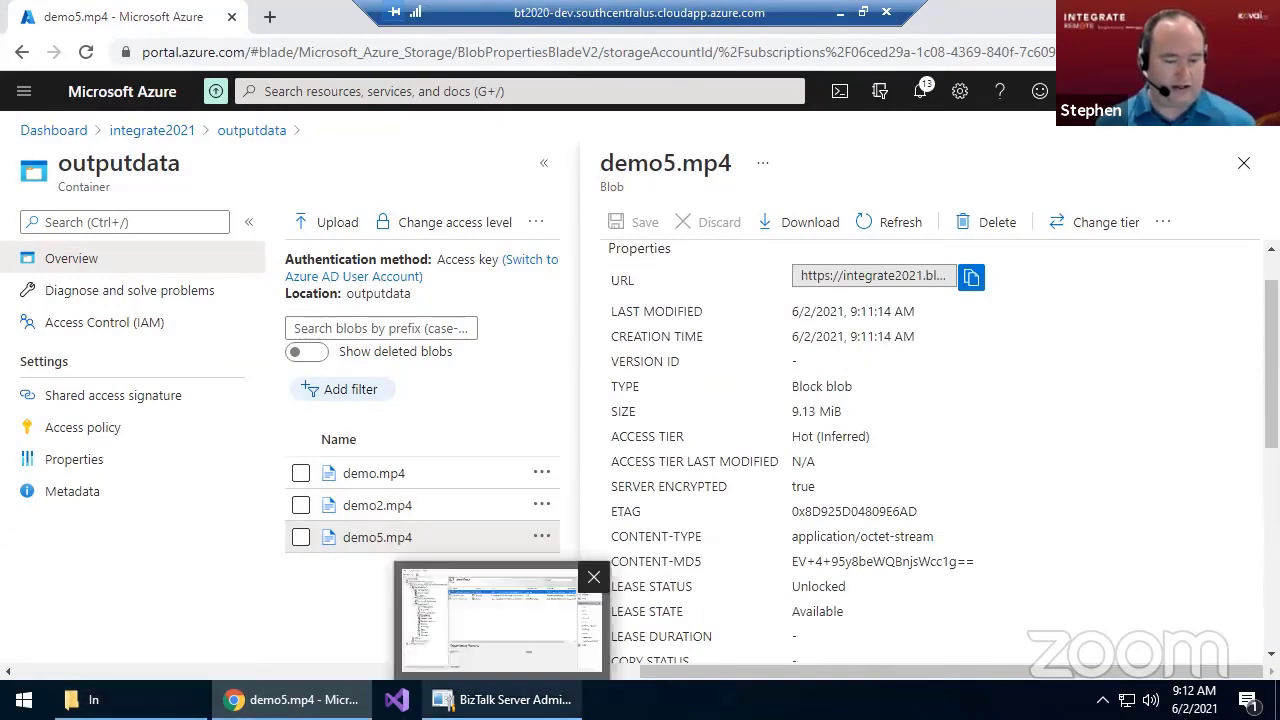
{"action": "left_click", "coordinate": [505, 699]}
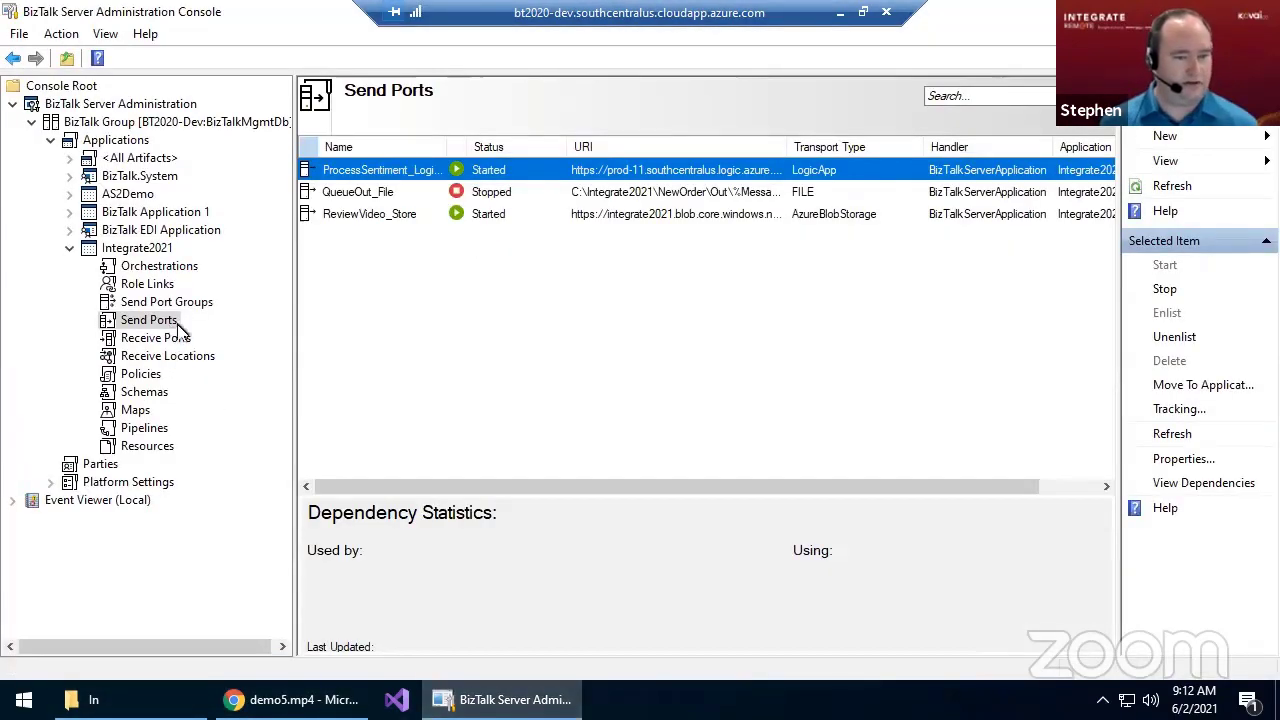
{"action": "double_click", "coordinate": [626, 175]}
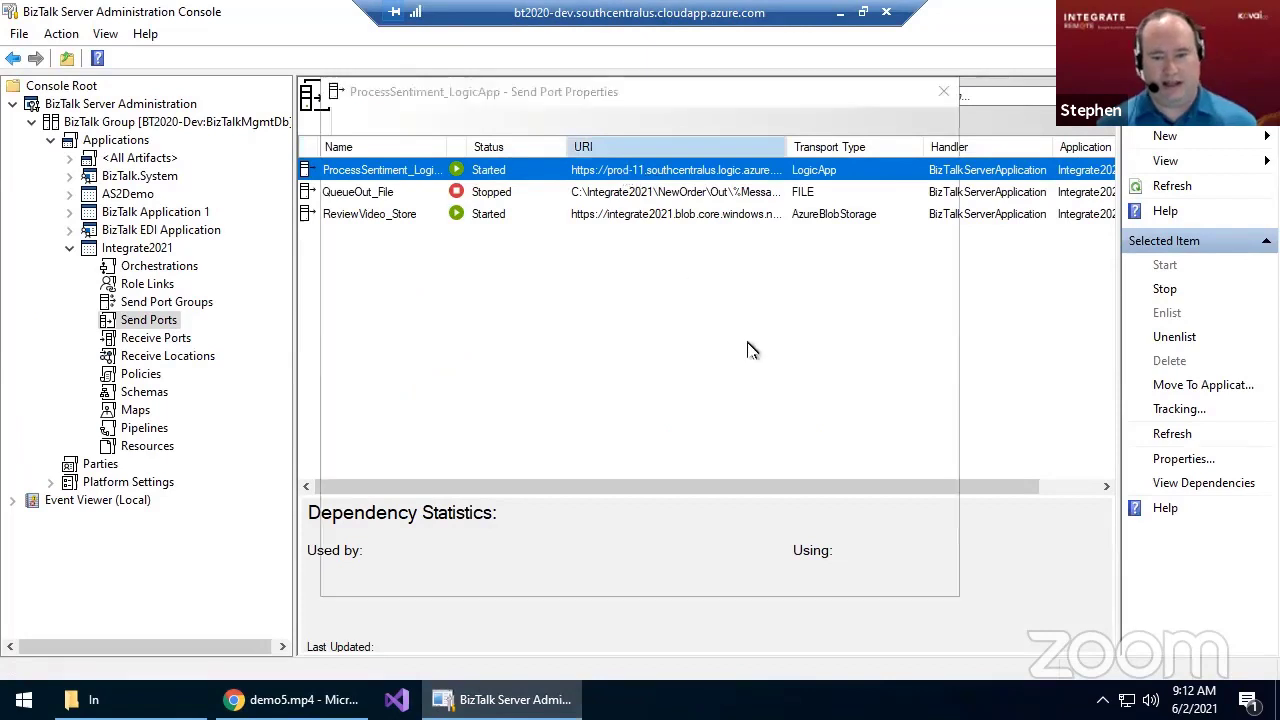
{"action": "left_click", "coordinate": [876, 278]}
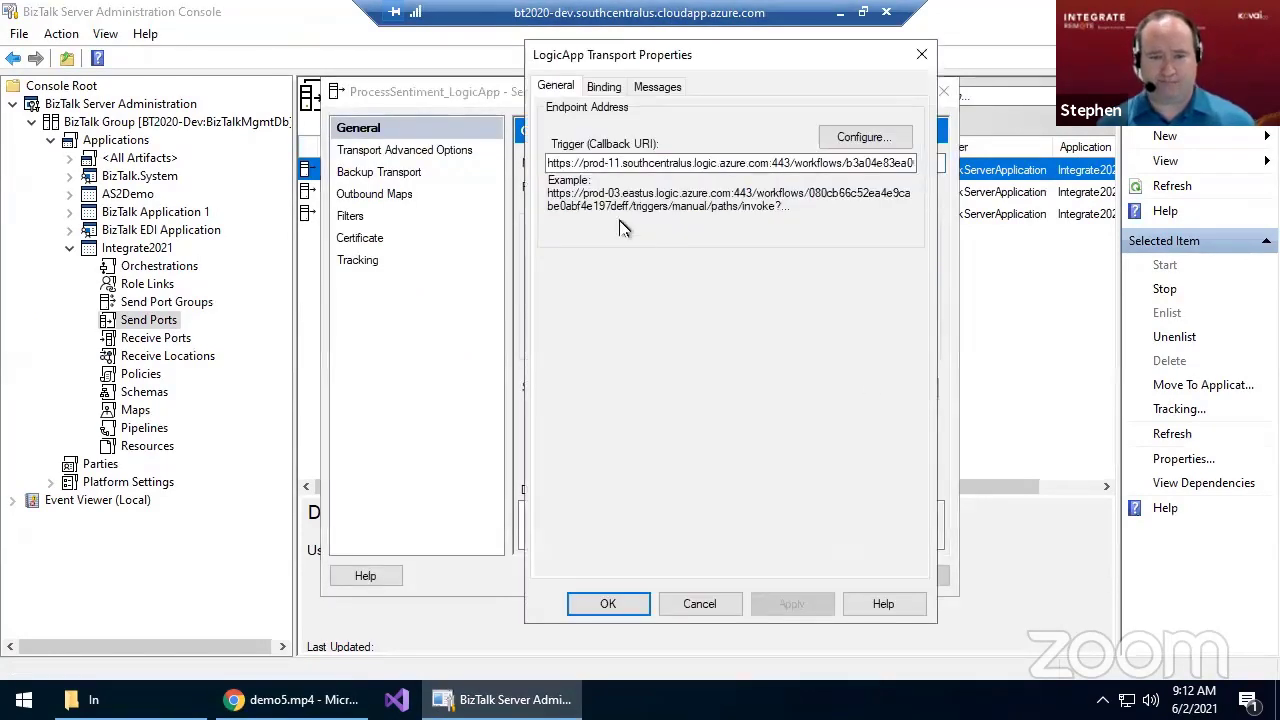
{"action": "left_click", "coordinate": [740, 164]}
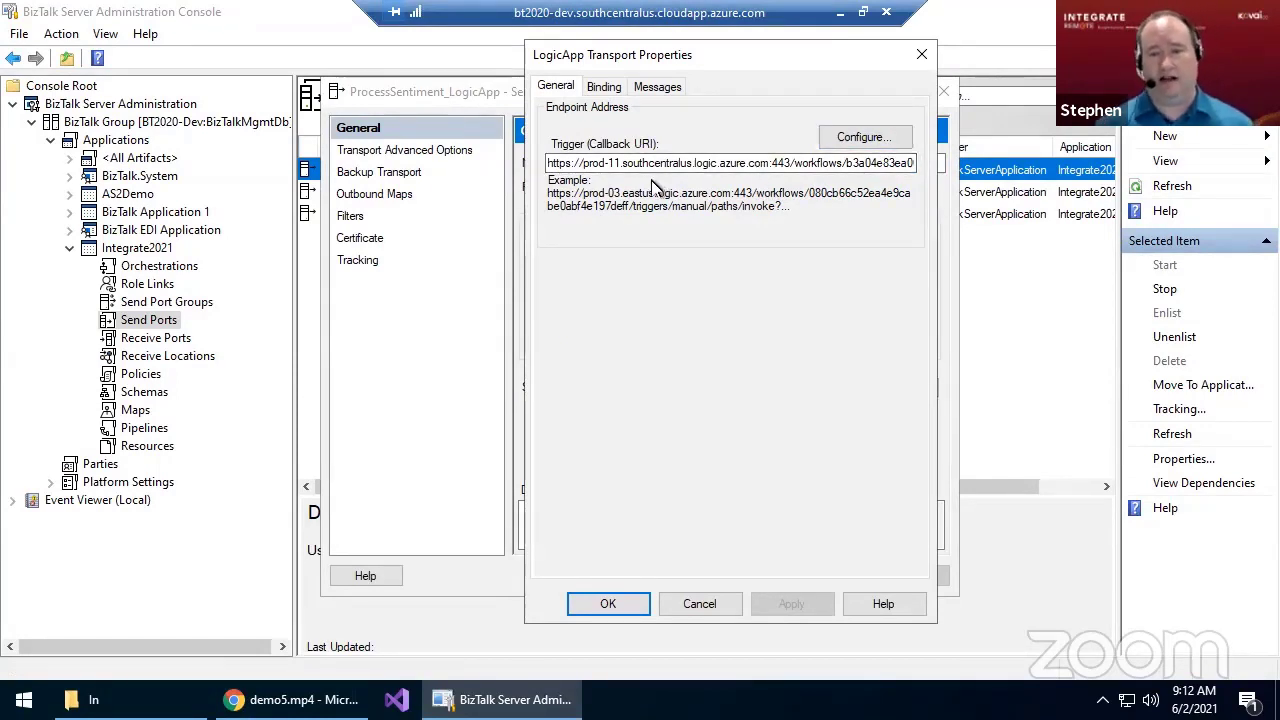
{"action": "left_click", "coordinate": [605, 604]}
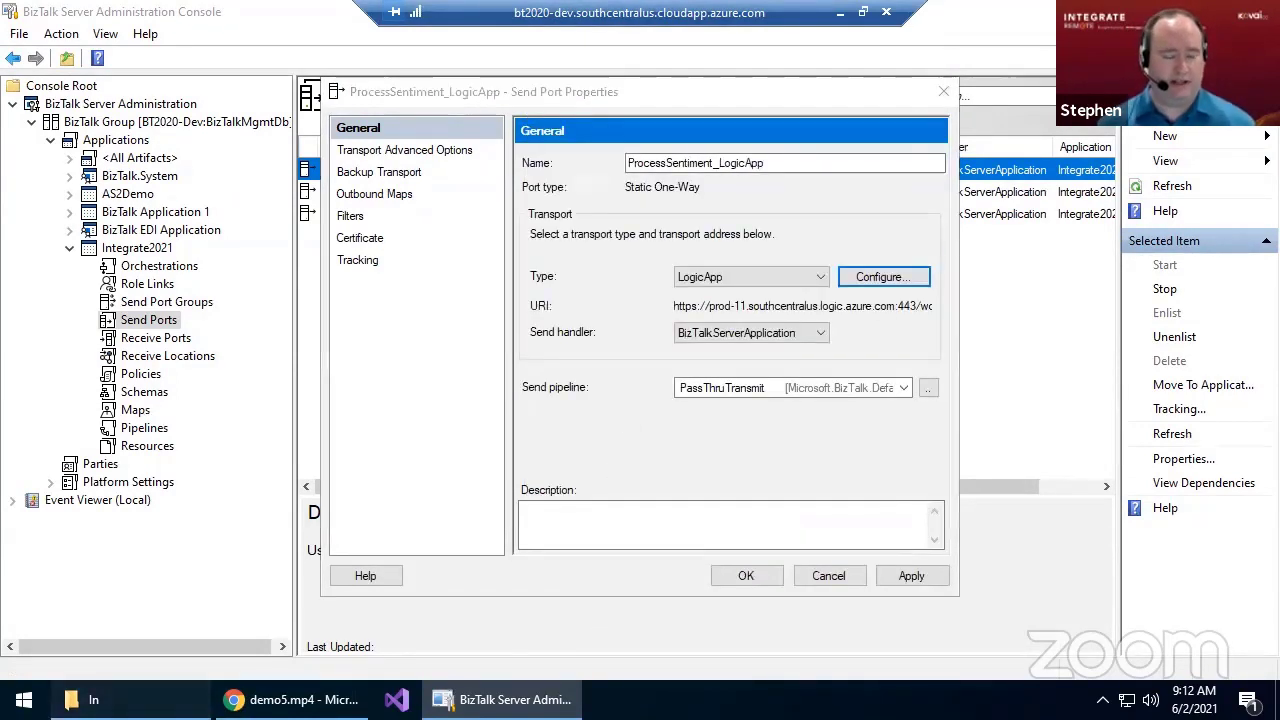
- Switch to File Explorer and copy Bad.txt and Good.txt from Integrate2021\ProcessSentiment into its In subfolder
{"action": "left_click", "coordinate": [93, 700]}
{"action": "left_click", "coordinate": [385, 236]}
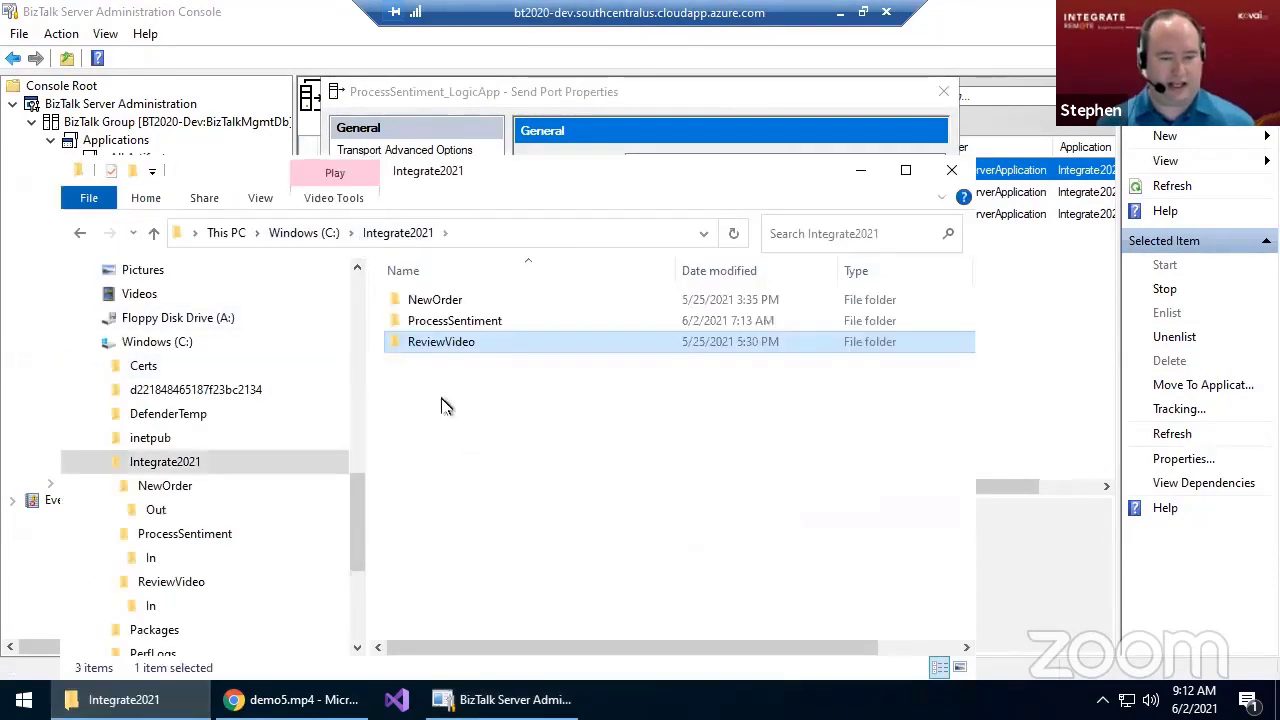
{"action": "double_click", "coordinate": [455, 318]}
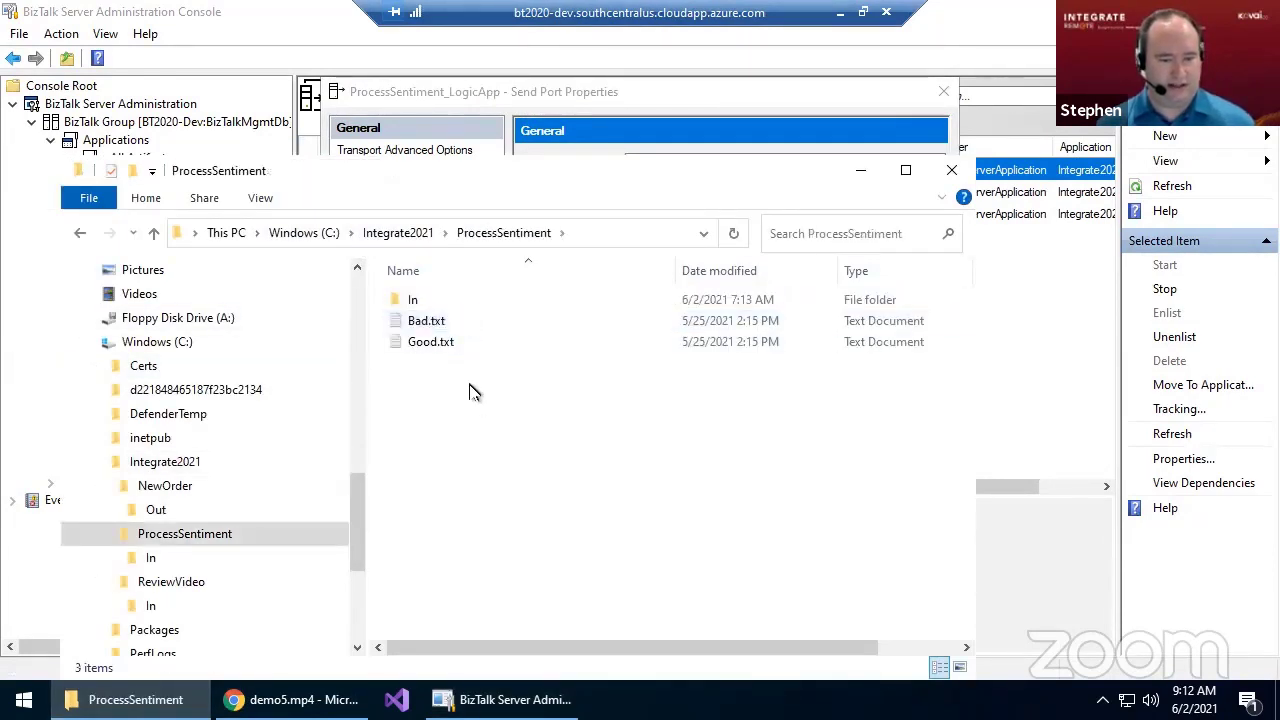
{"action": "left_click_drag", "start_coordinate": [461, 356], "coordinate": [431, 326]}
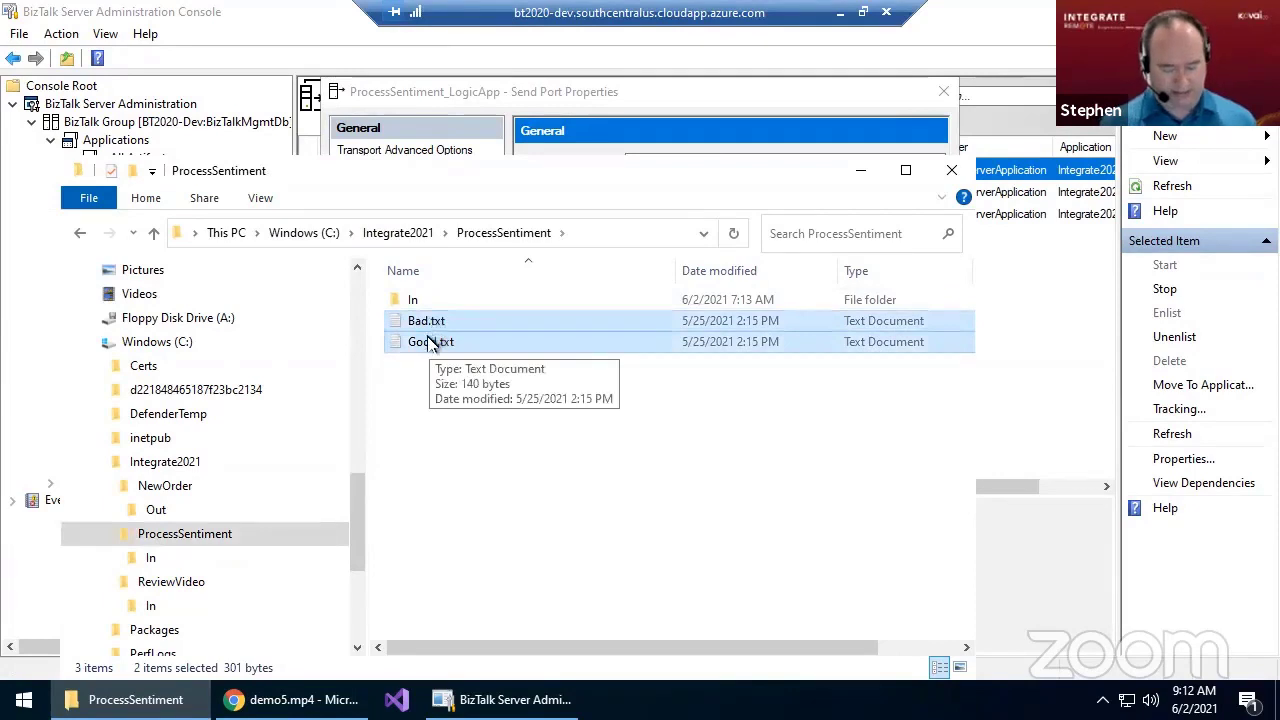
{"action": "double_click", "coordinate": [413, 303]}
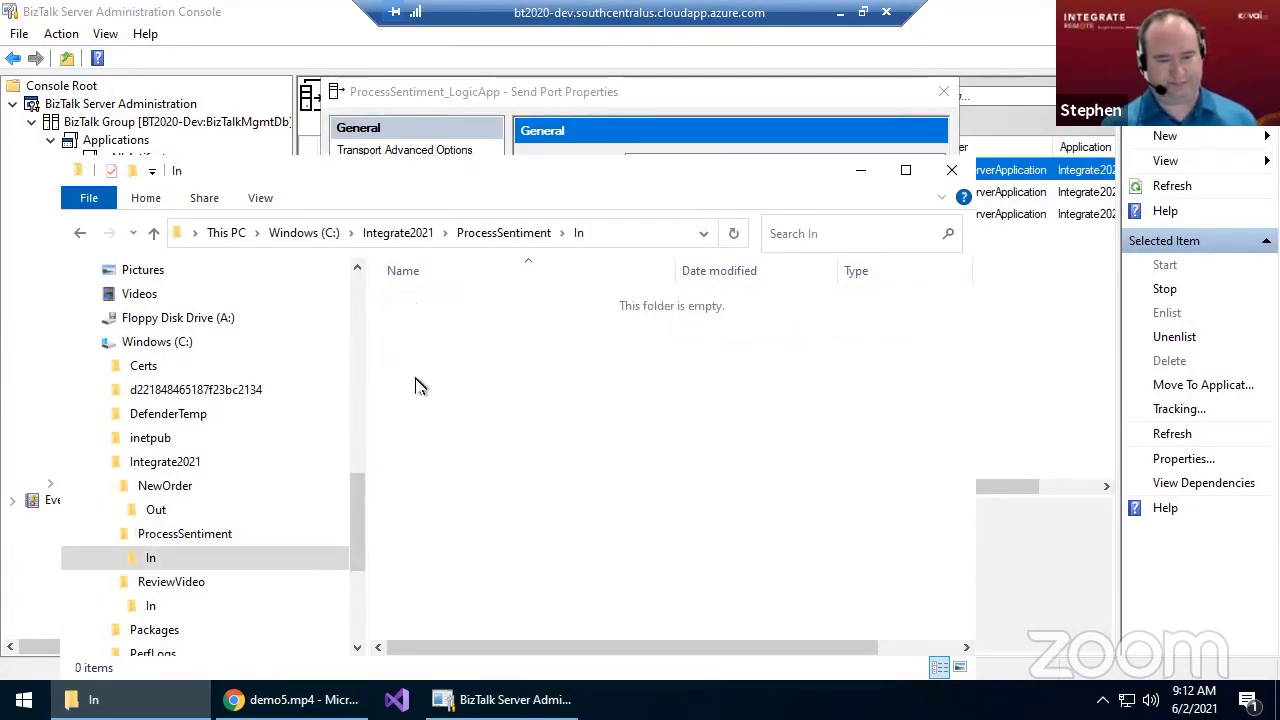
{"action": "right_click", "coordinate": [415, 362]}
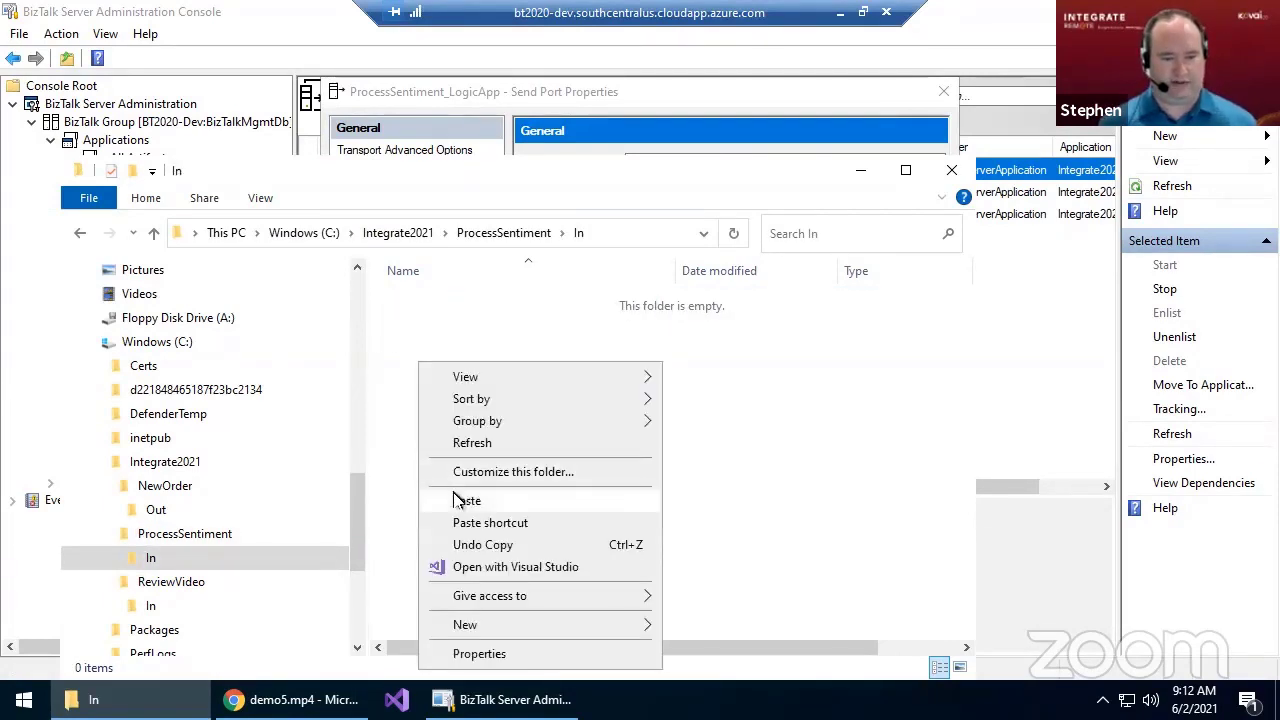
{"action": "left_click", "coordinate": [449, 491]}
- Switch to the Azure portal in Chrome and view the ProcessSentiment logic app's workflow in the designer
{"action": "left_click", "coordinate": [295, 699]}
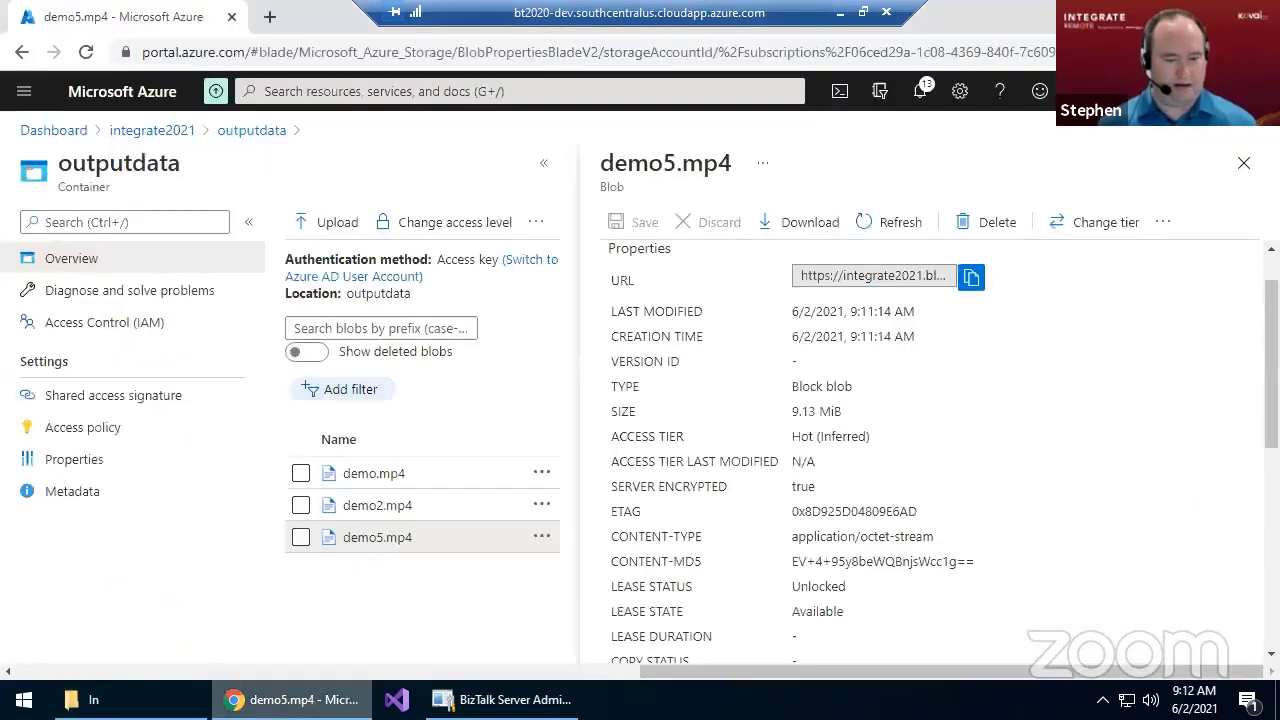
{"action": "left_click", "coordinate": [53, 130]}
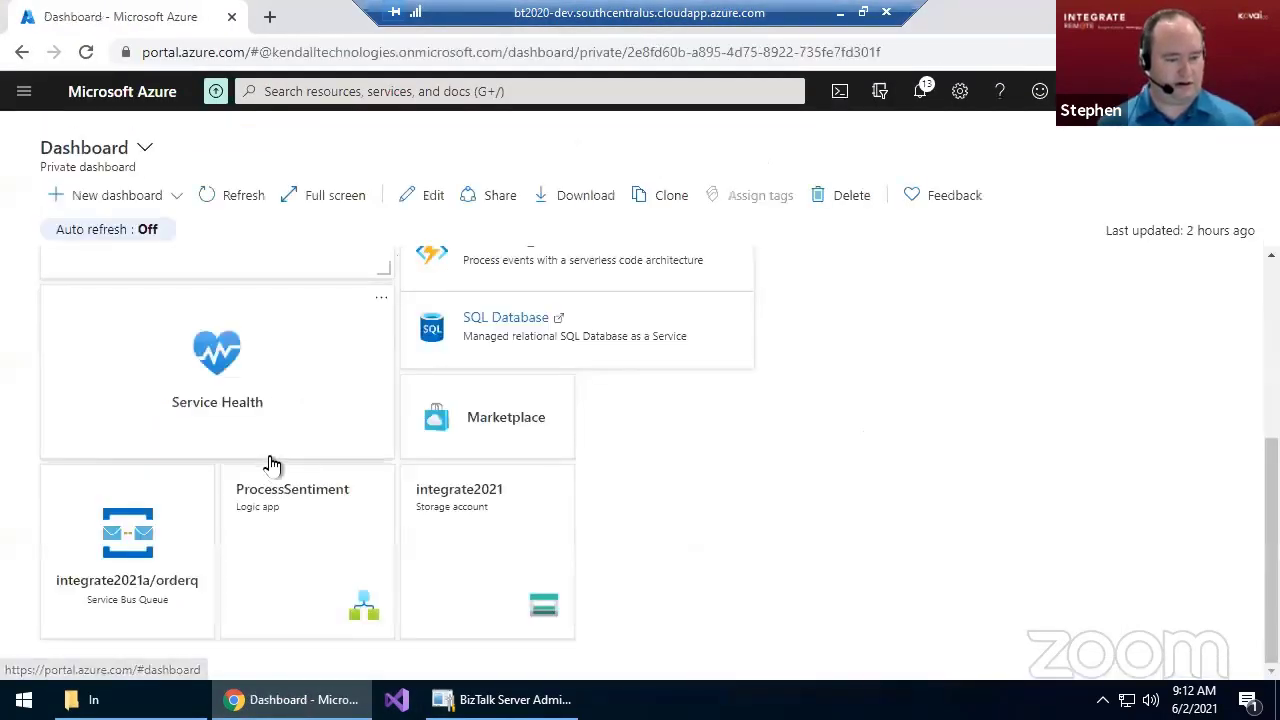
{"action": "left_click", "coordinate": [302, 545]}
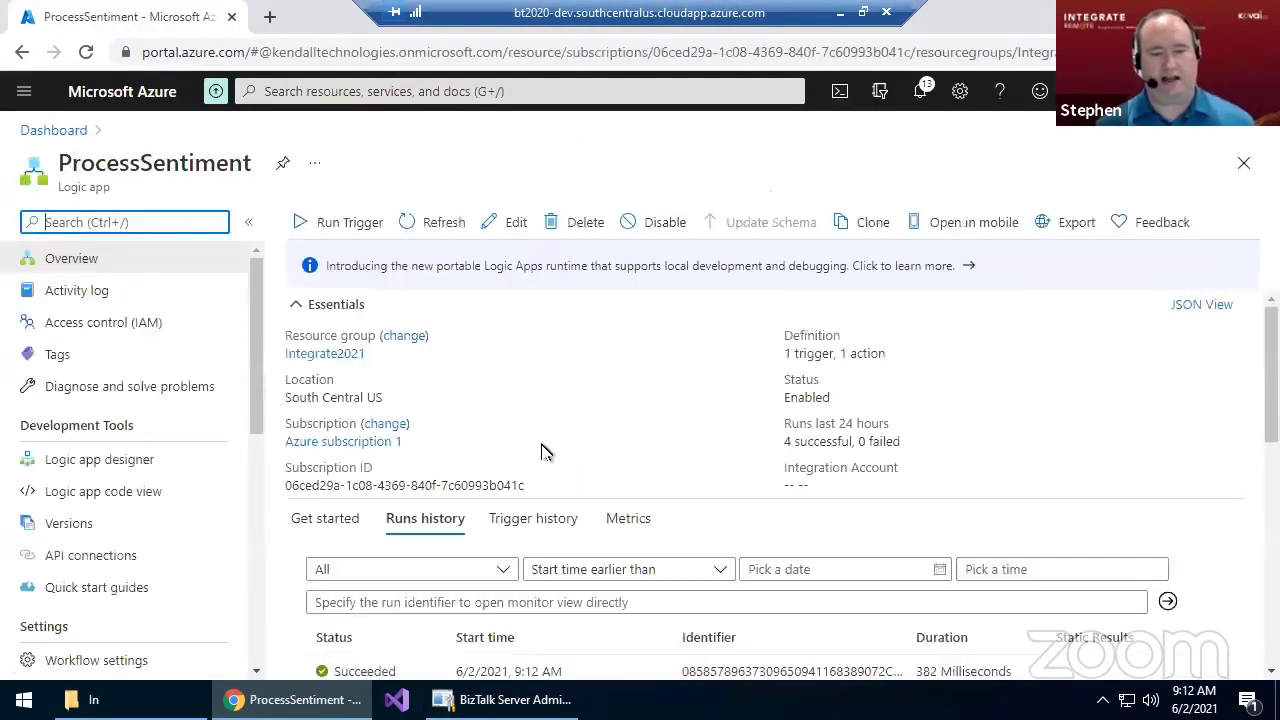
{"action": "left_click", "coordinate": [122, 469]}
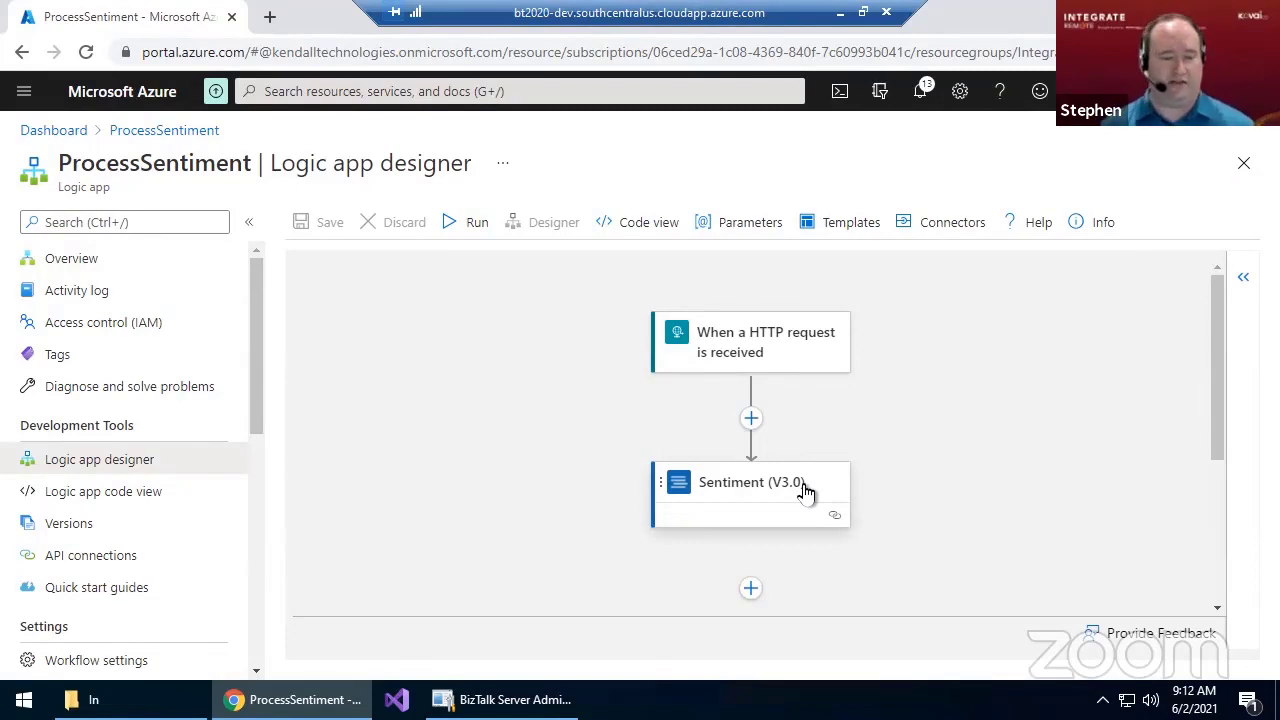
- Open the most recent run in the ProcessSentiment runs history and examine the Sentiment (V3.0) action's inputs and outputs
{"action": "left_click", "coordinate": [71, 266]}
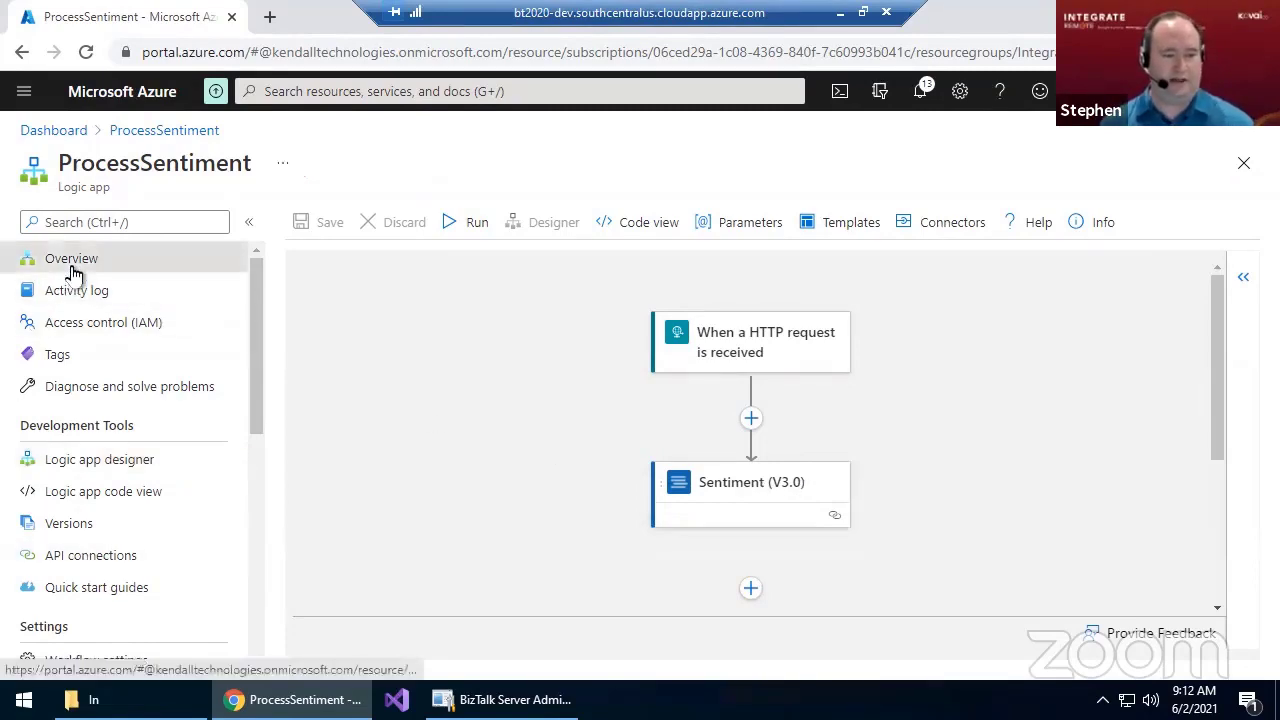
{"action": "scroll", "coordinate": [763, 543], "scroll_direction": "down", "scroll_amount": 4}
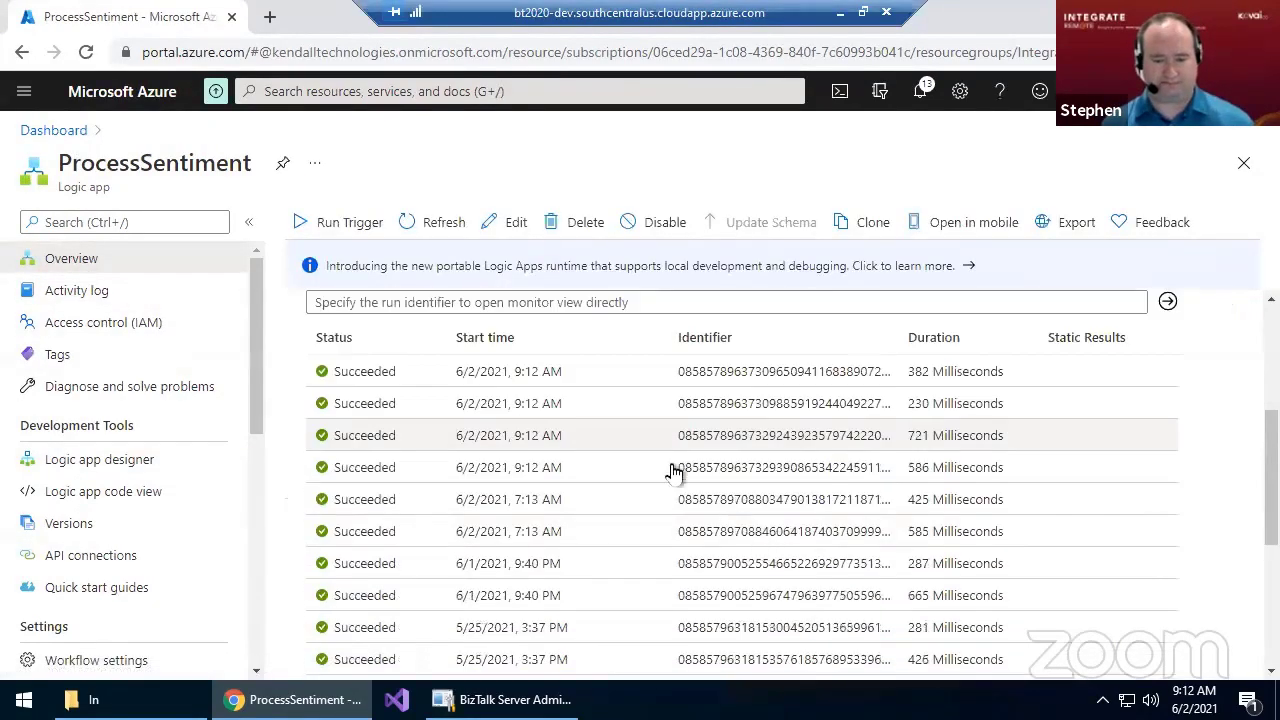
{"action": "left_click", "coordinate": [465, 376]}
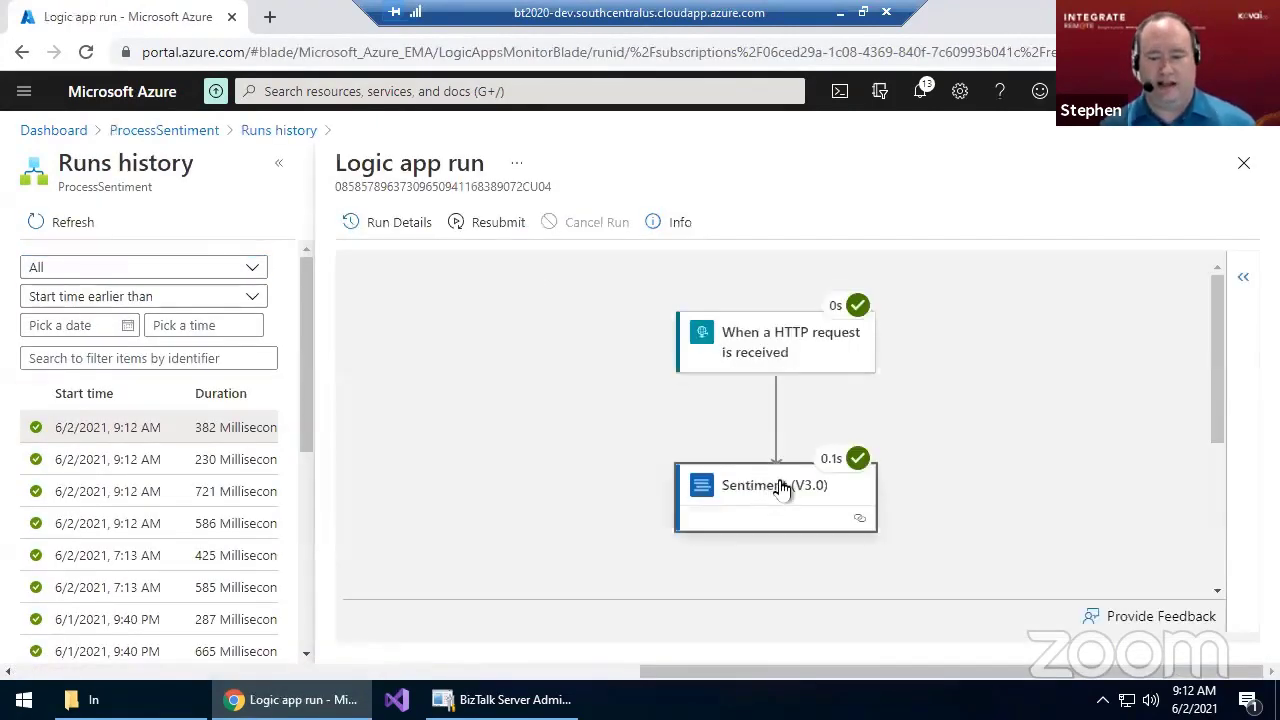
{"action": "left_click", "coordinate": [780, 487]}
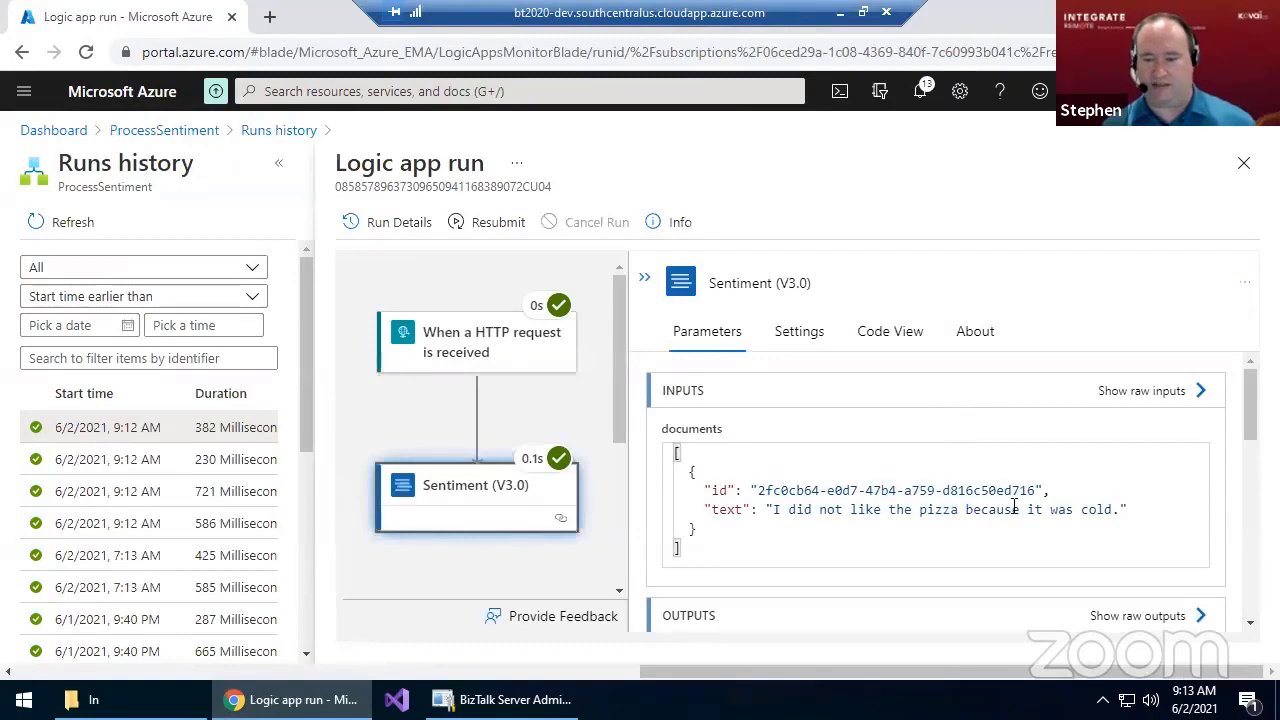
{"action": "scroll", "coordinate": [1014, 505], "scroll_direction": "down", "scroll_amount": 2}
{"action": "scroll", "coordinate": [1000, 512], "scroll_direction": "down", "scroll_amount": 2}
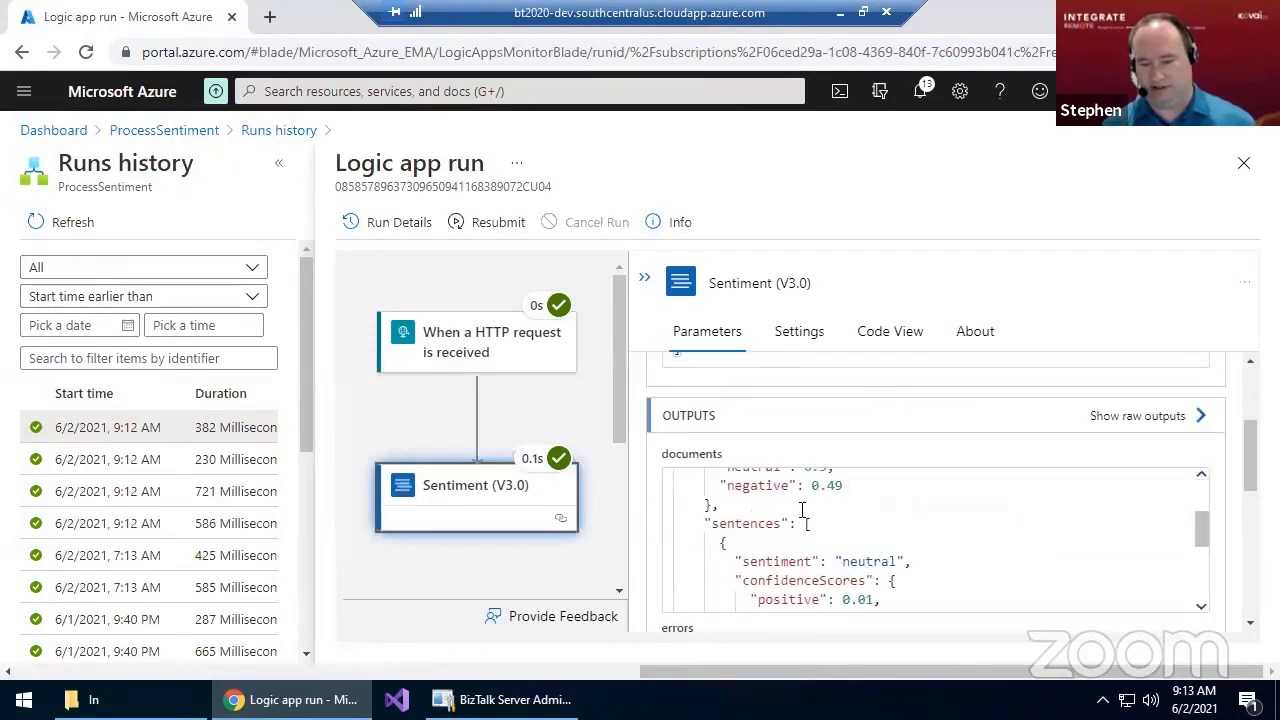
{"action": "left_click_drag", "start_coordinate": [812, 485], "coordinate": [838, 486]}
{"action": "scroll", "coordinate": [844, 490], "scroll_direction": "up", "scroll_amount": 2}
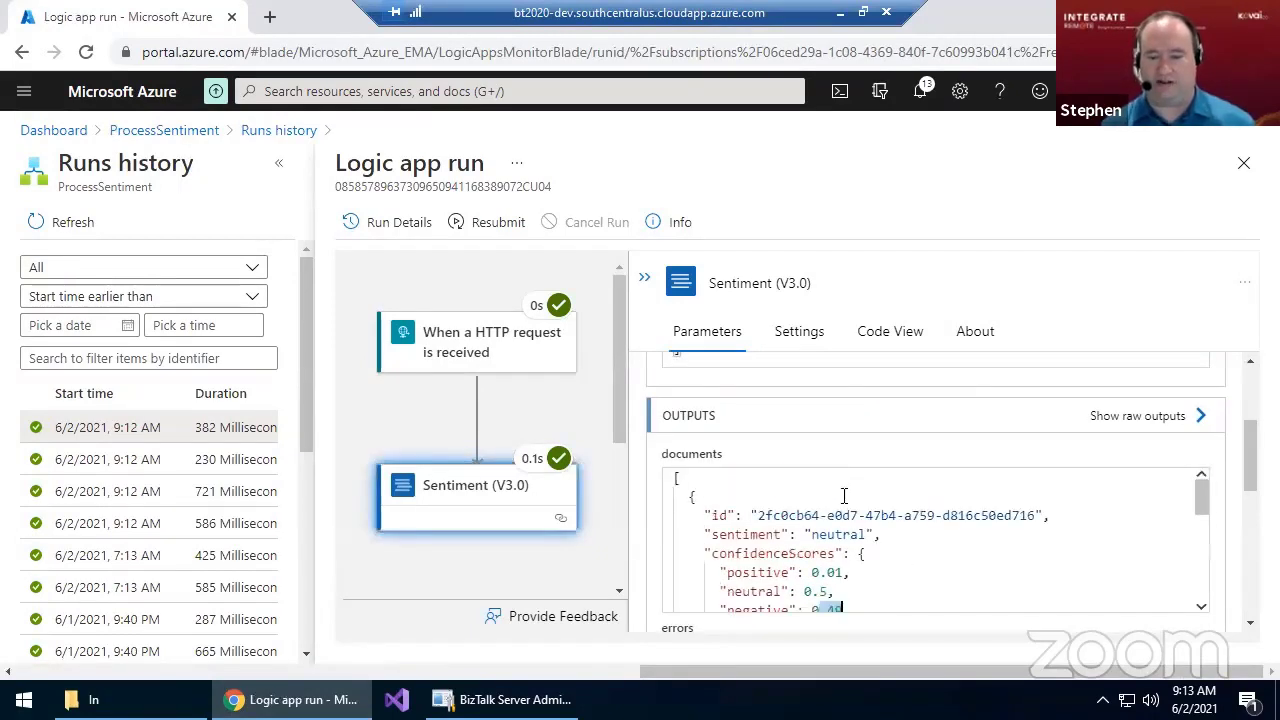
- Open the second most recent run and examine the output of its Sentiment (V3.0) action
{"action": "left_click", "coordinate": [107, 460]}
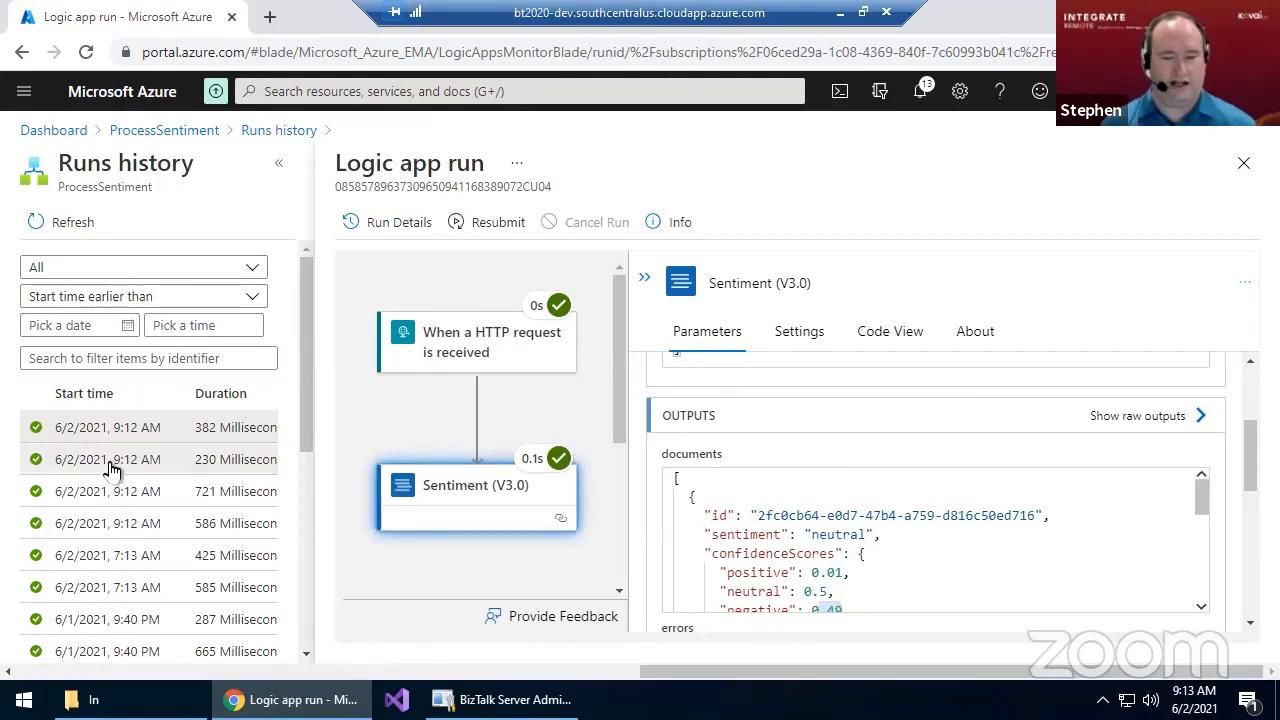
{"action": "left_click", "coordinate": [766, 500]}
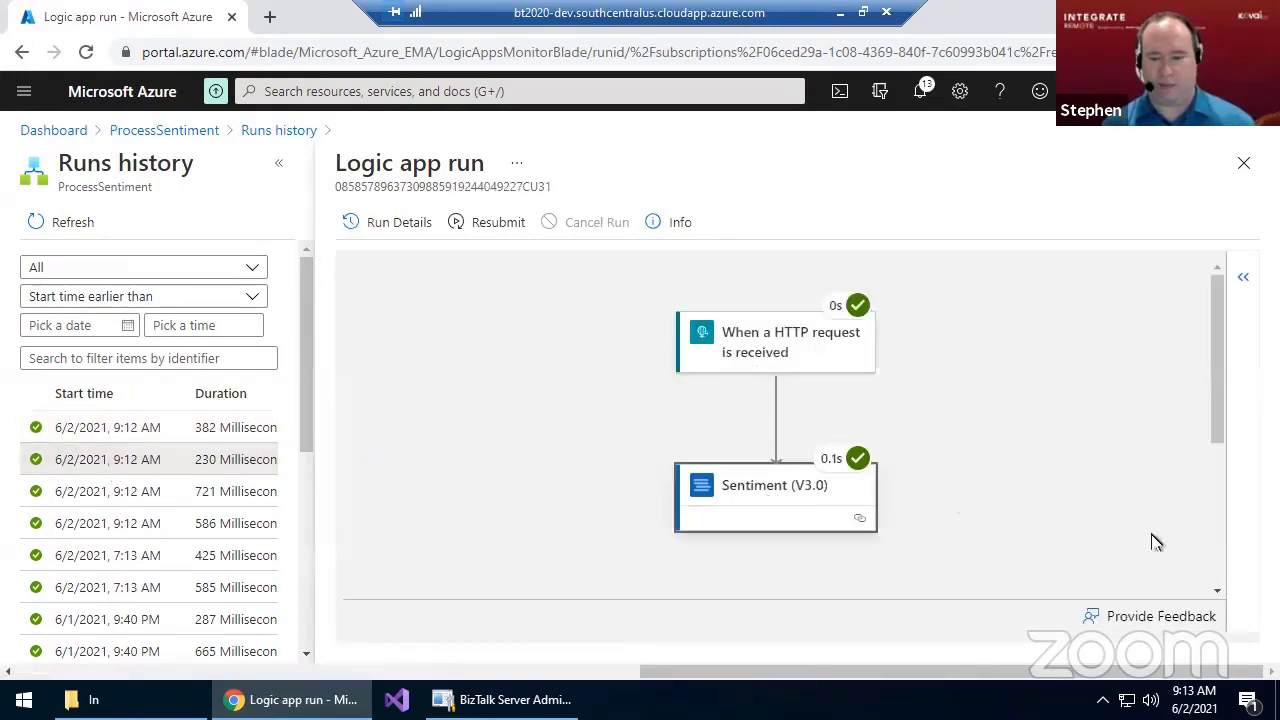
{"action": "scroll", "coordinate": [960, 508], "scroll_direction": "down", "scroll_amount": 2}
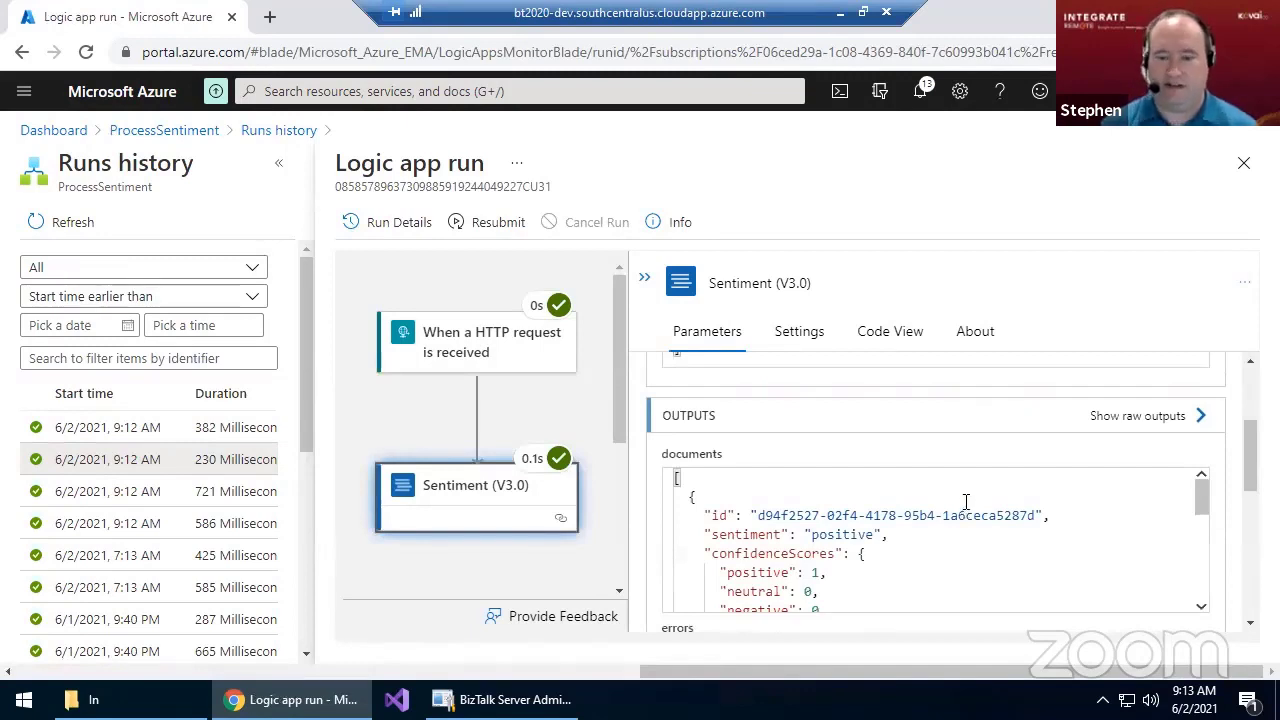
{"action": "scroll", "coordinate": [968, 502], "scroll_direction": "down", "scroll_amount": 1}
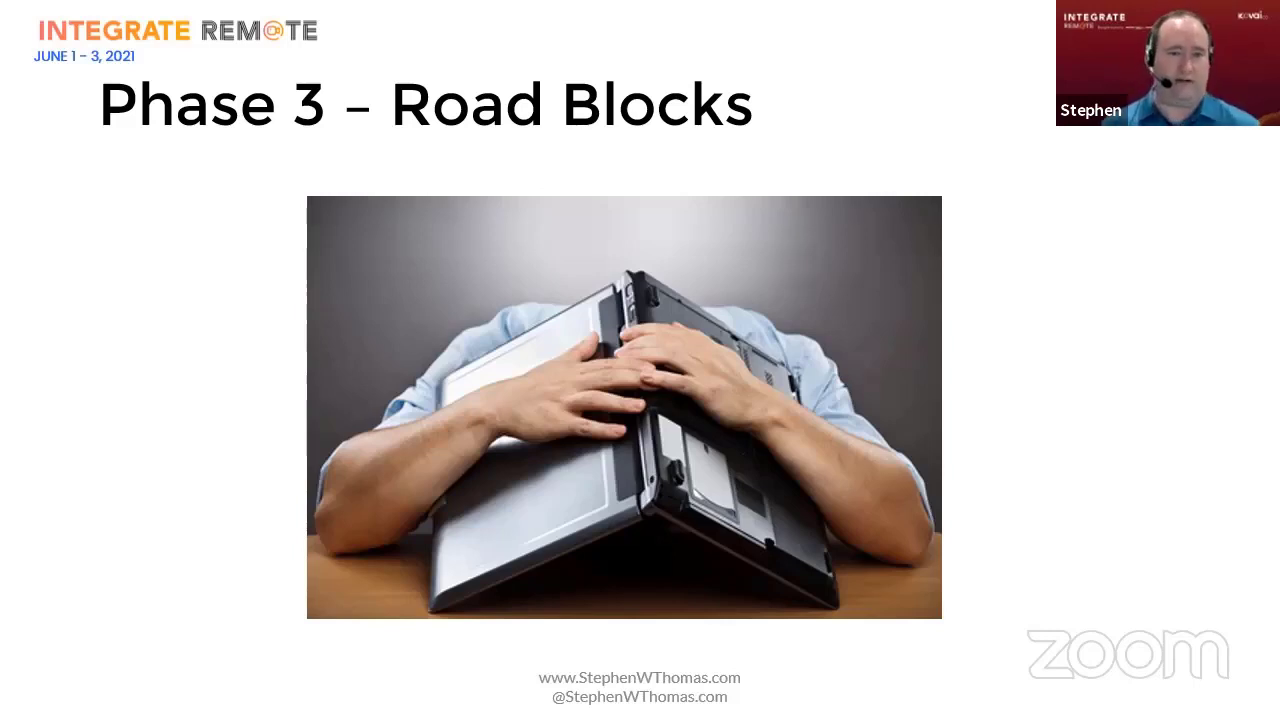
{"action": "key", "text": "Right"}
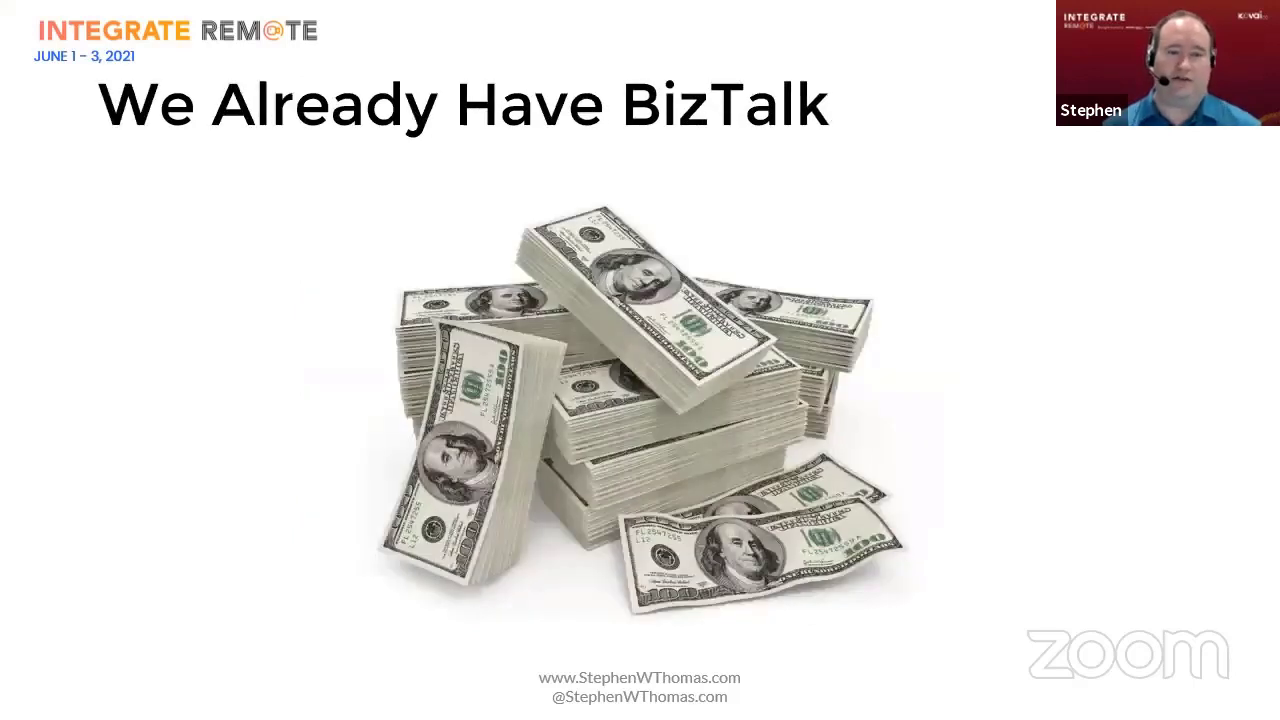